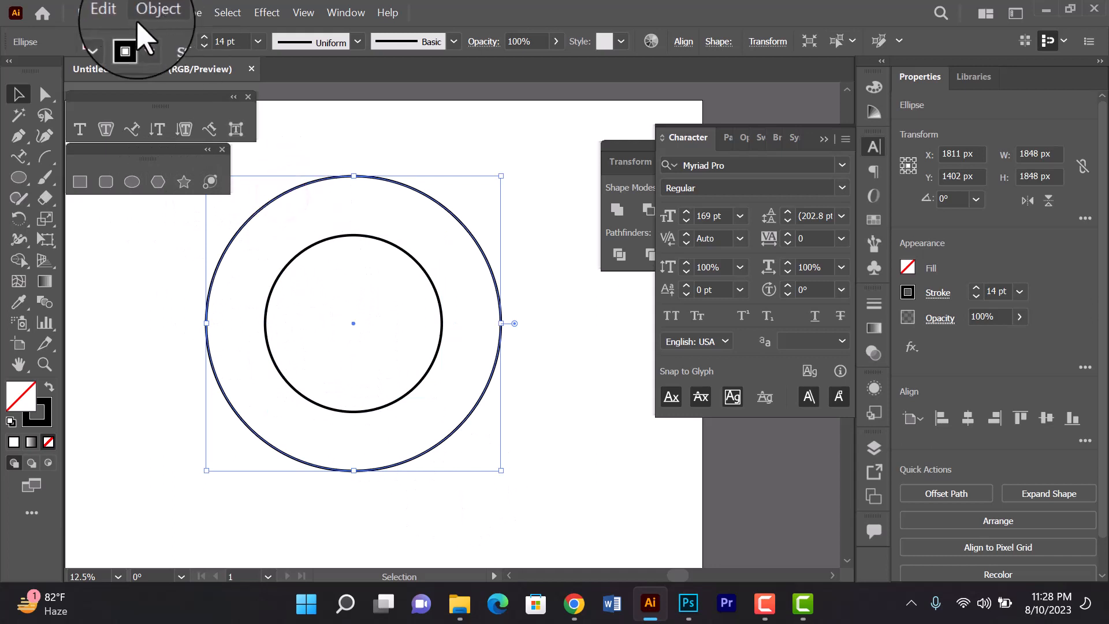
Paste a copy of the outer circle in front of it and try scaling the copy down about its centre.
click(114, 13)
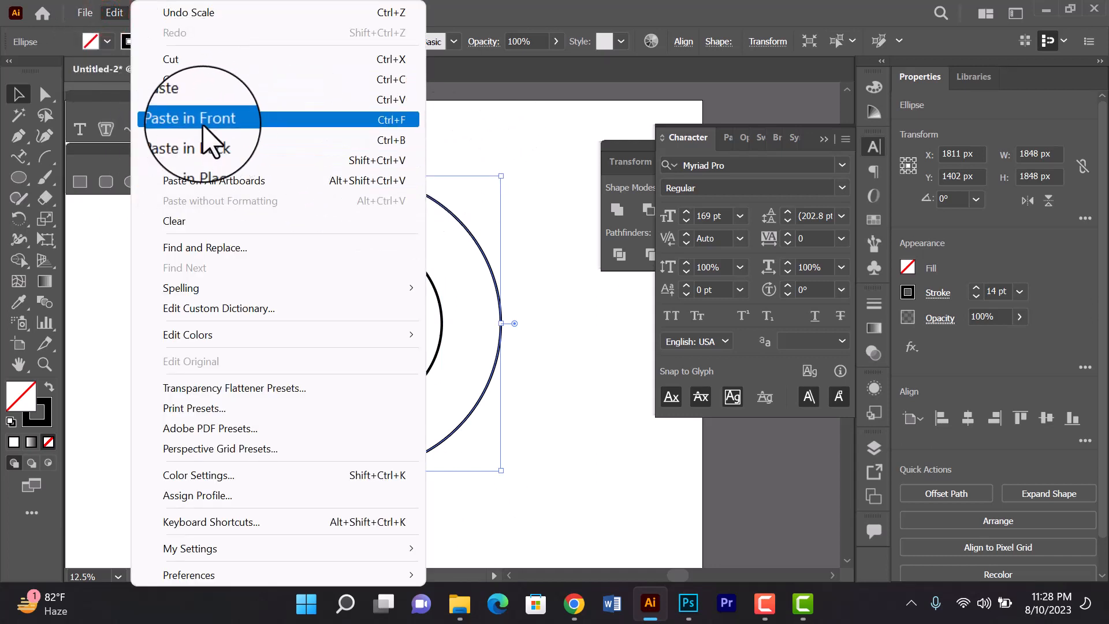
click(500, 178)
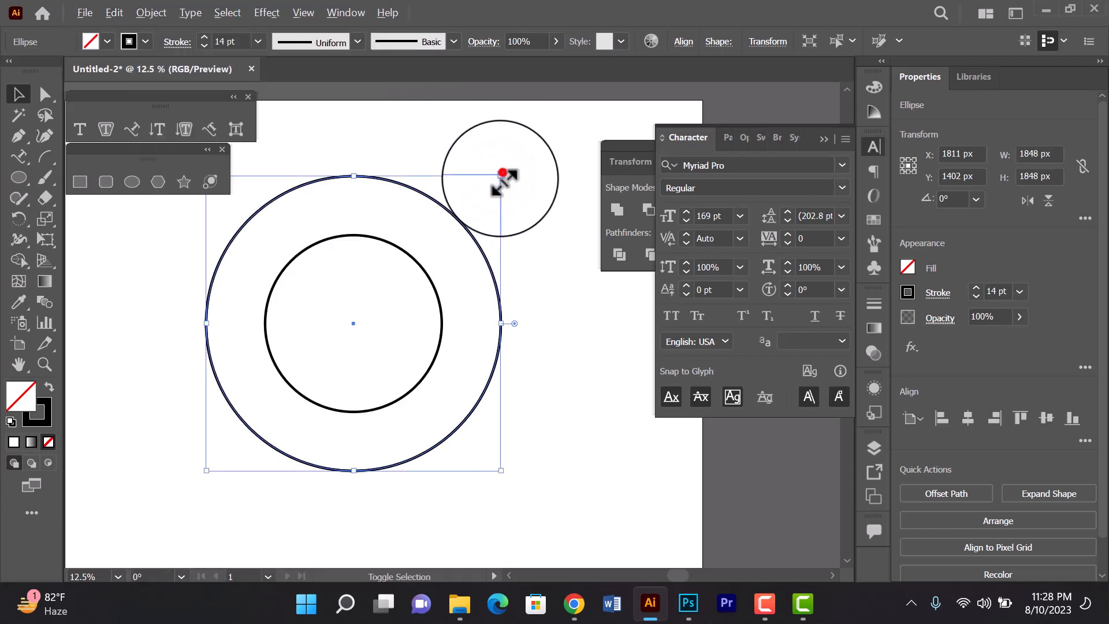
drag(502, 175, 454, 209)
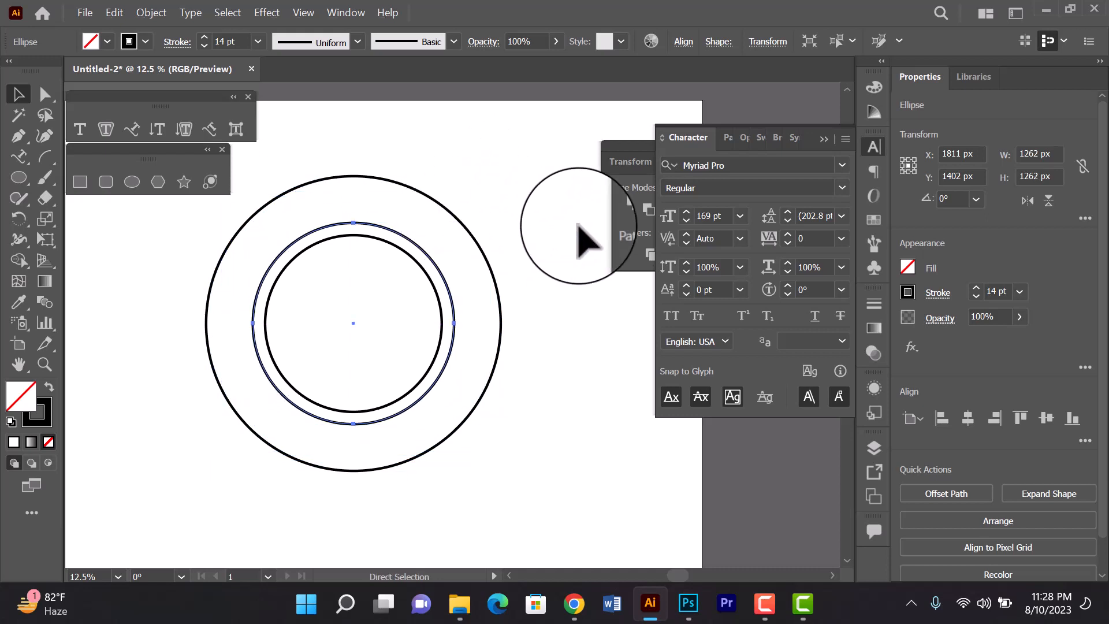
key(ctrl+z)
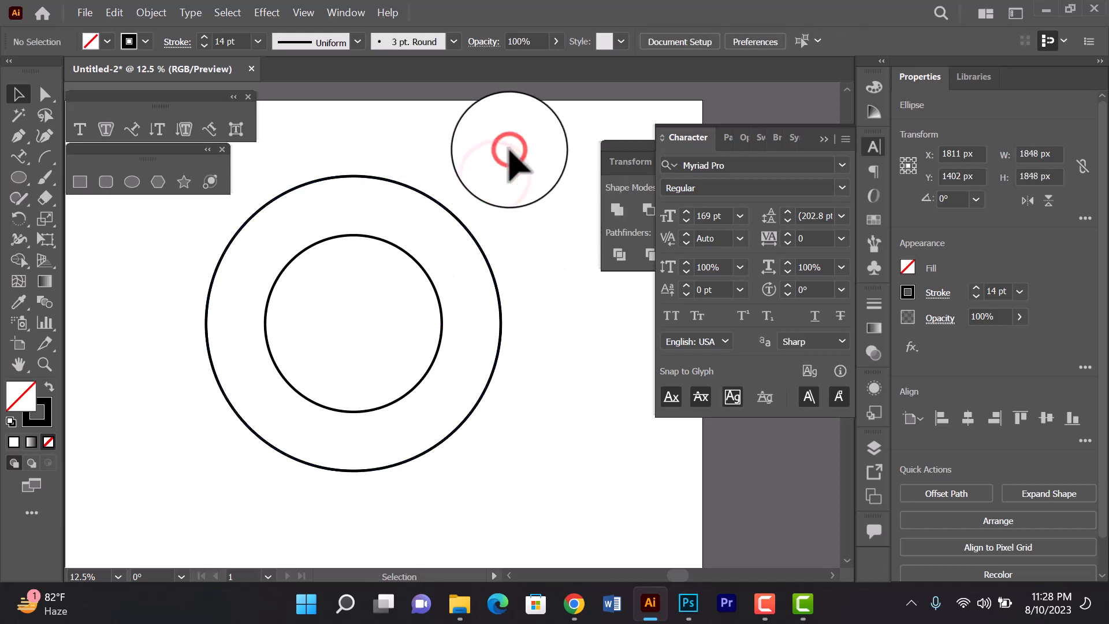
click(483, 151)
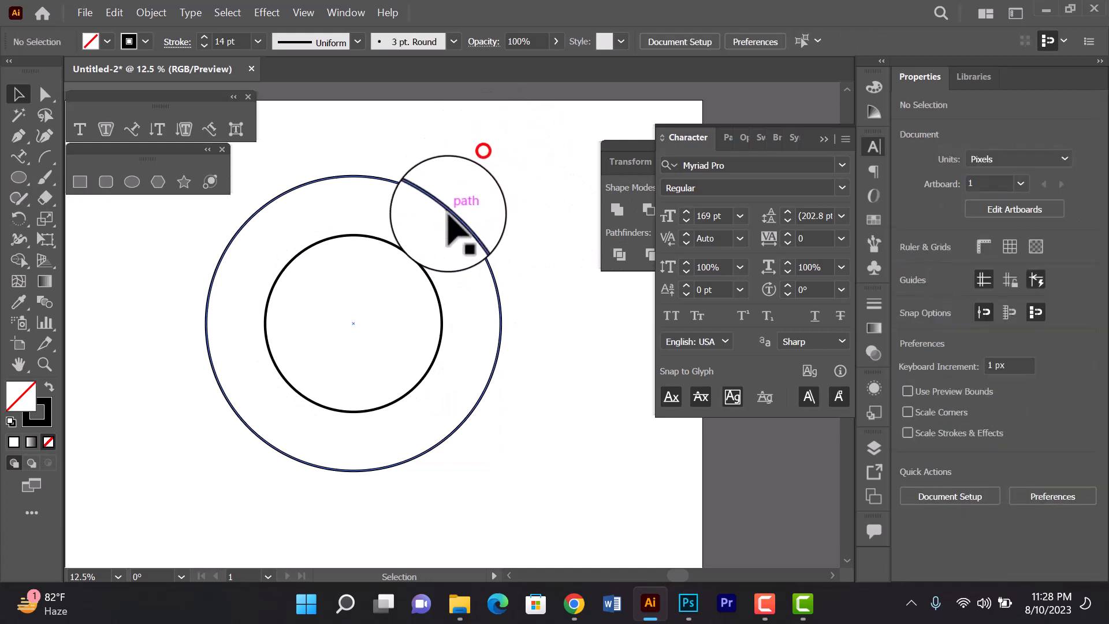
drag(426, 199, 520, 255)
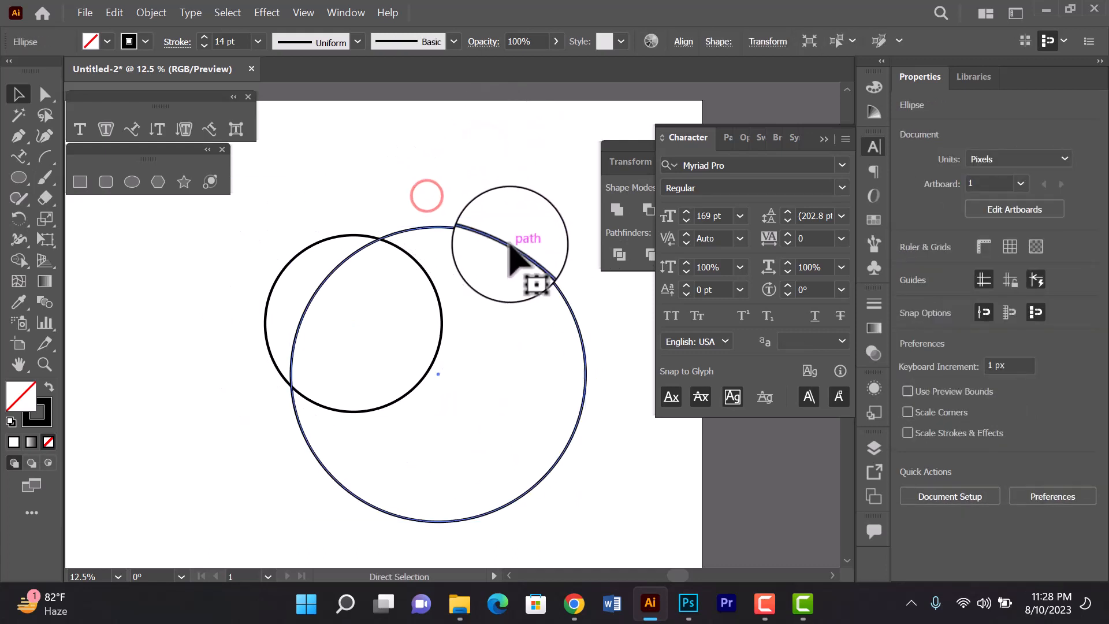
key(ctrl+z)
click(556, 166)
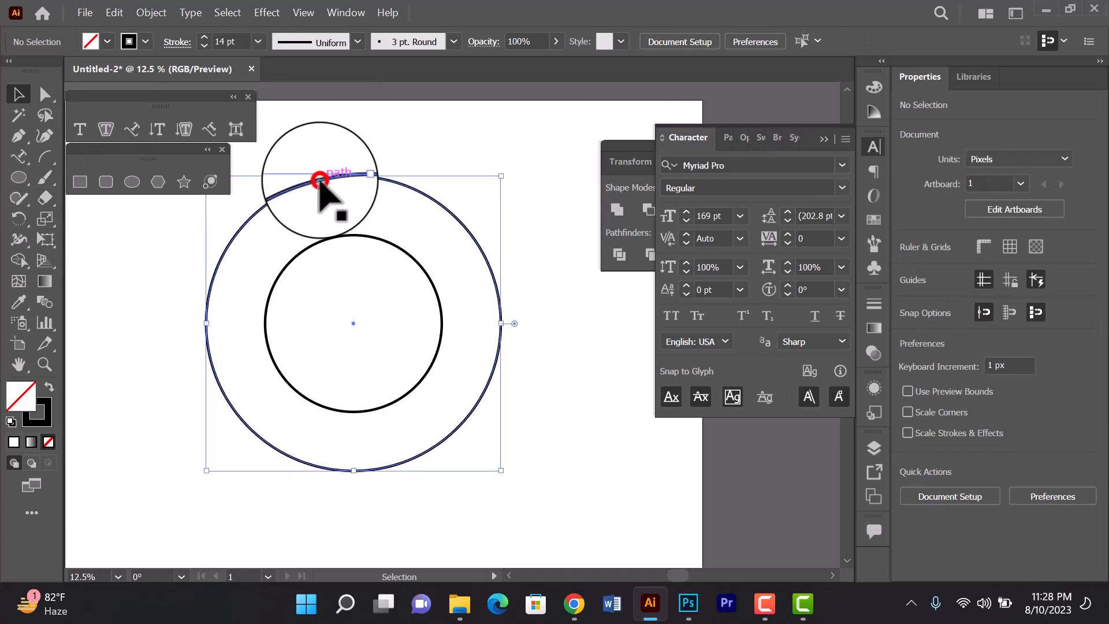
Scale the outer circle's front copy down about its centre to about 1508 px wide, between the two other circles.
click(319, 180)
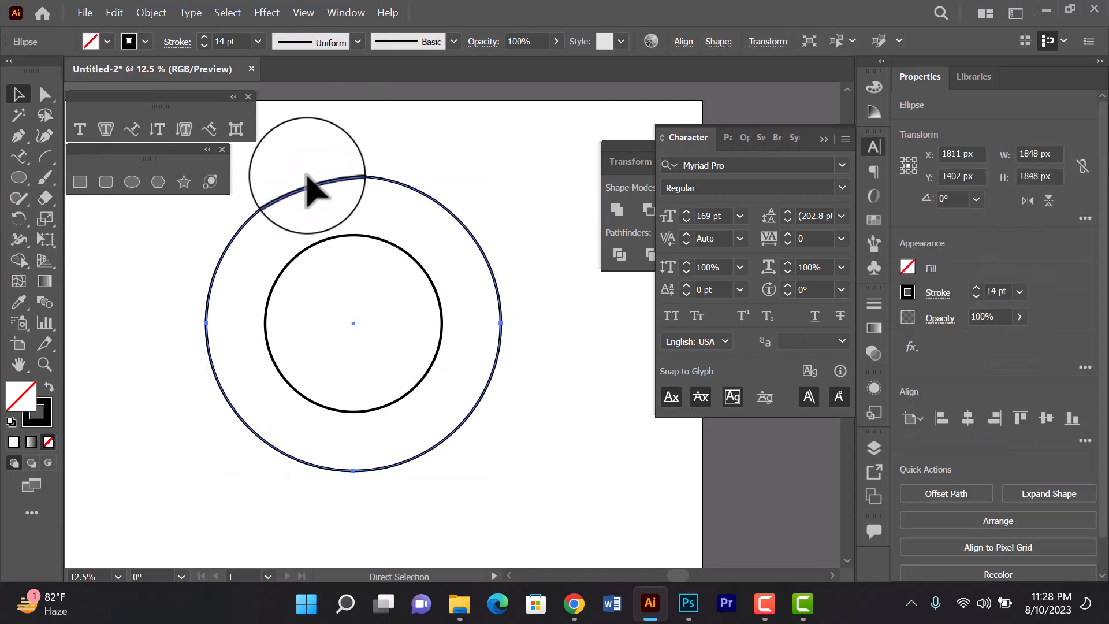
key(v)
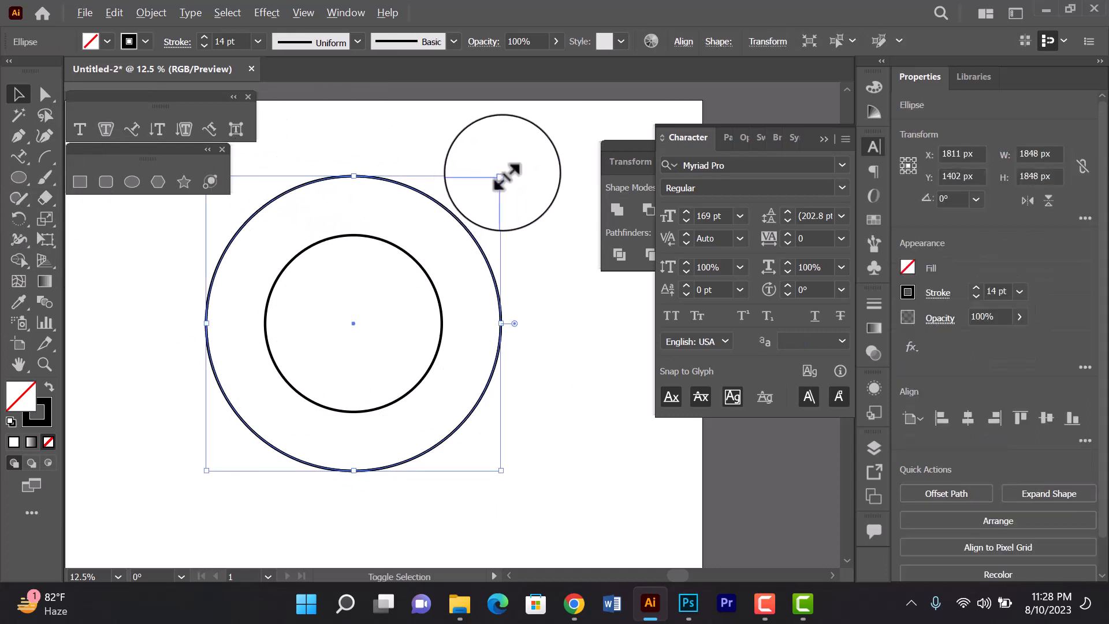
drag(500, 177, 474, 203)
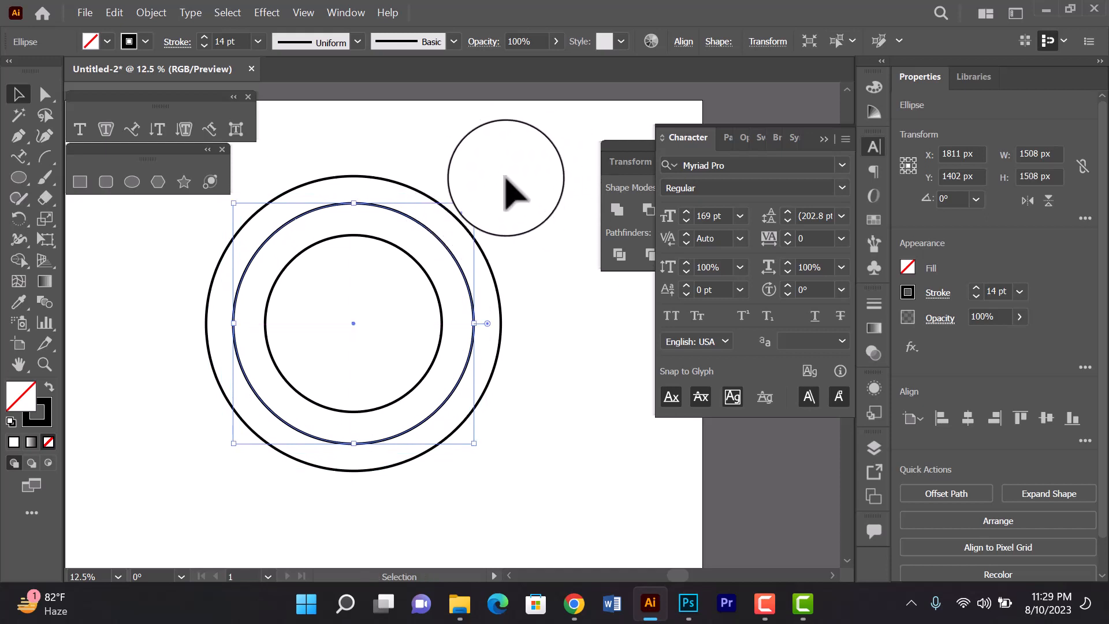
Add type along the middle circle's path, replacing the placeholder with the person's full name followed by "Computer Instructor".
key(t)
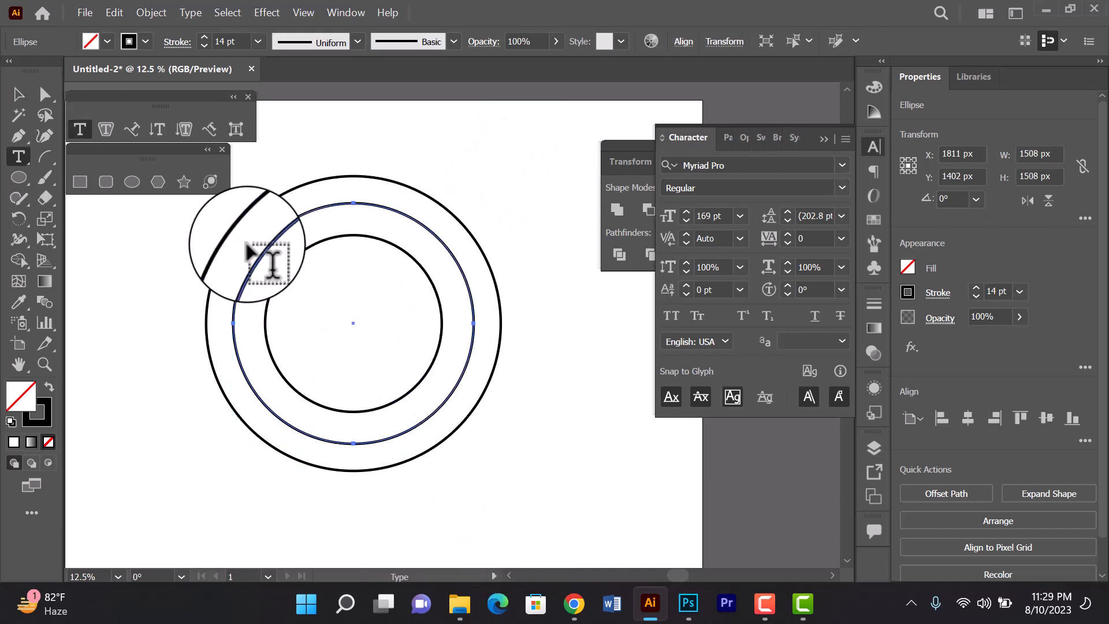
click(138, 128)
click(238, 292)
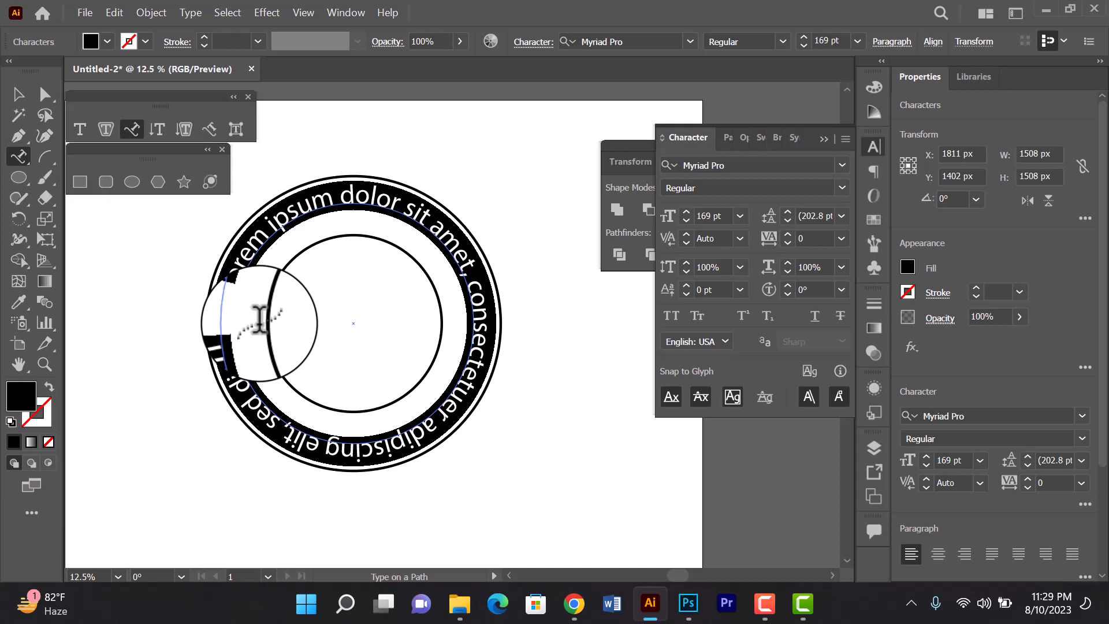
key(BackSpace)
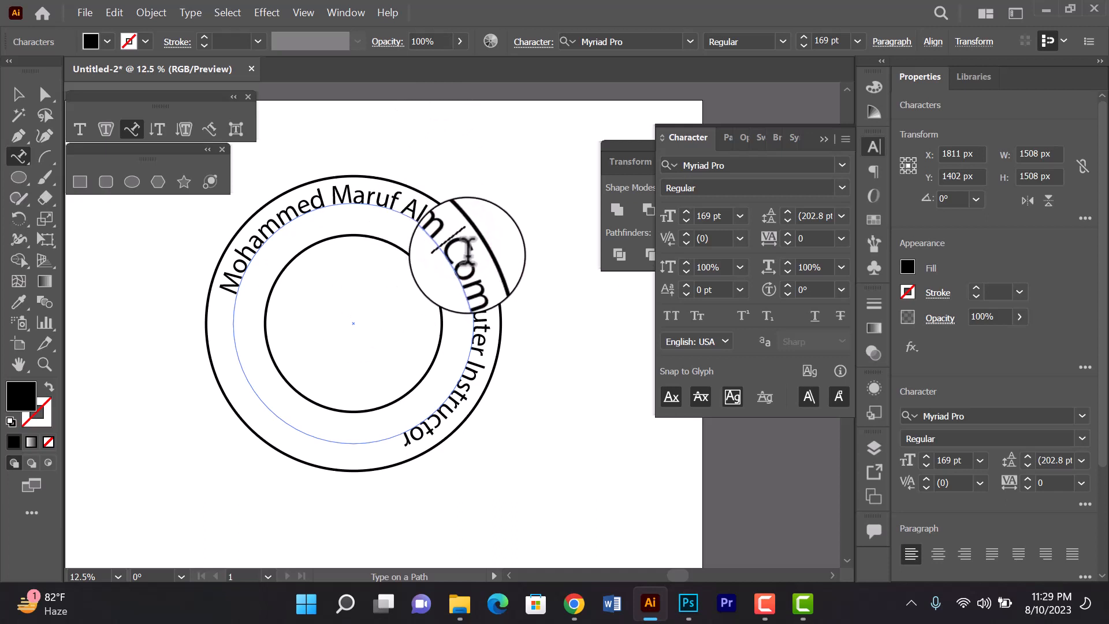
Try to flip the "Computer Instructor" text using Type on a Path options with the Rainbow effect, Flip and Center alignment.
drag(468, 247, 405, 440)
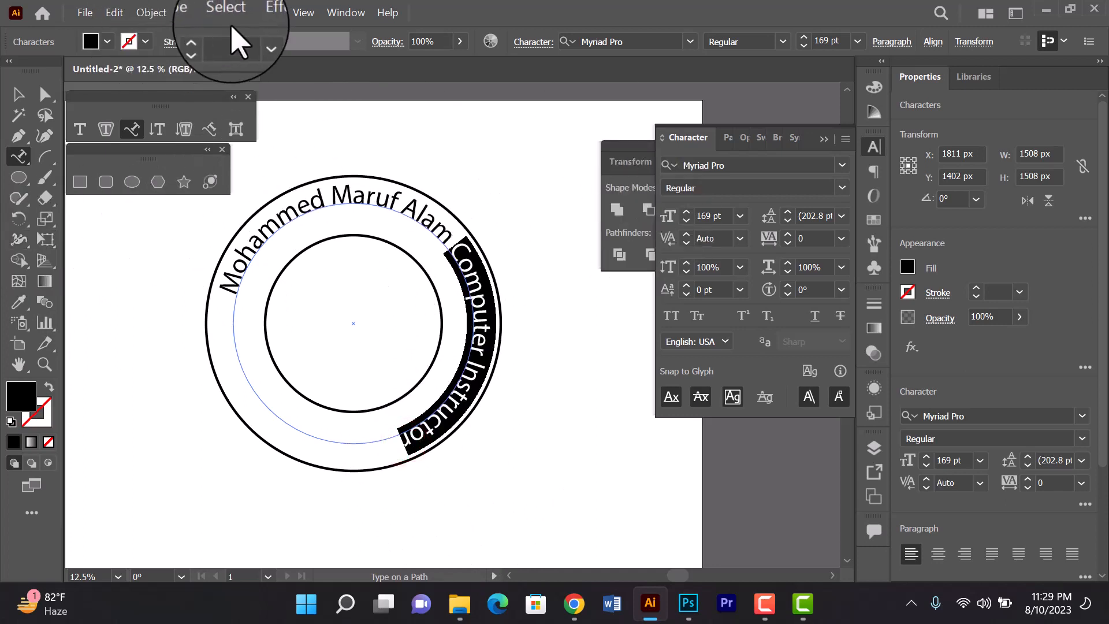
click(190, 12)
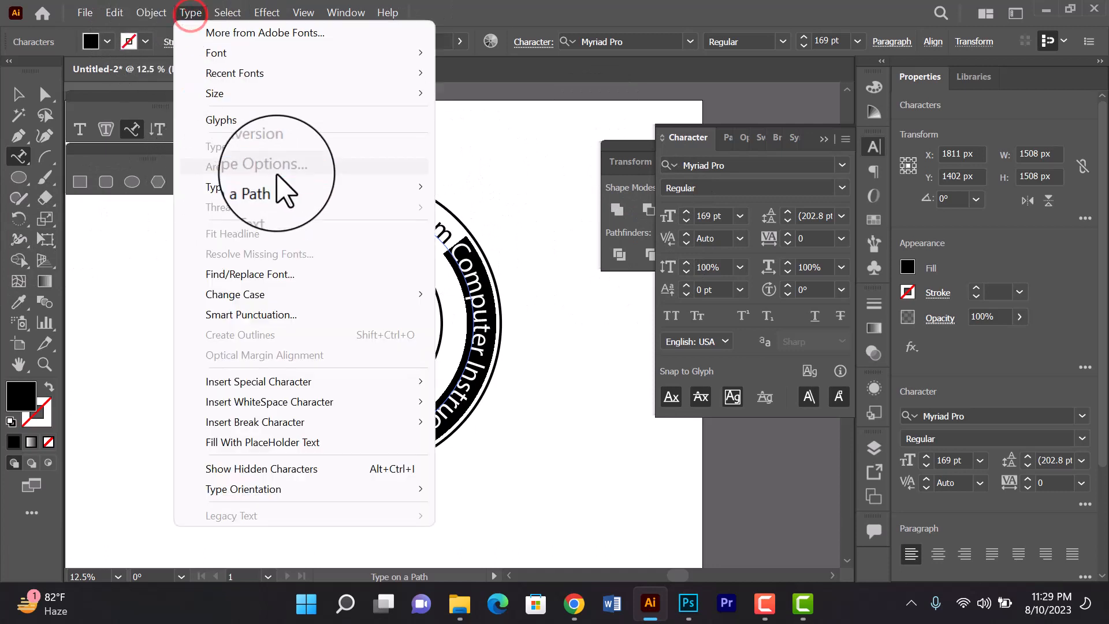
mouse_move(317, 186)
click(538, 300)
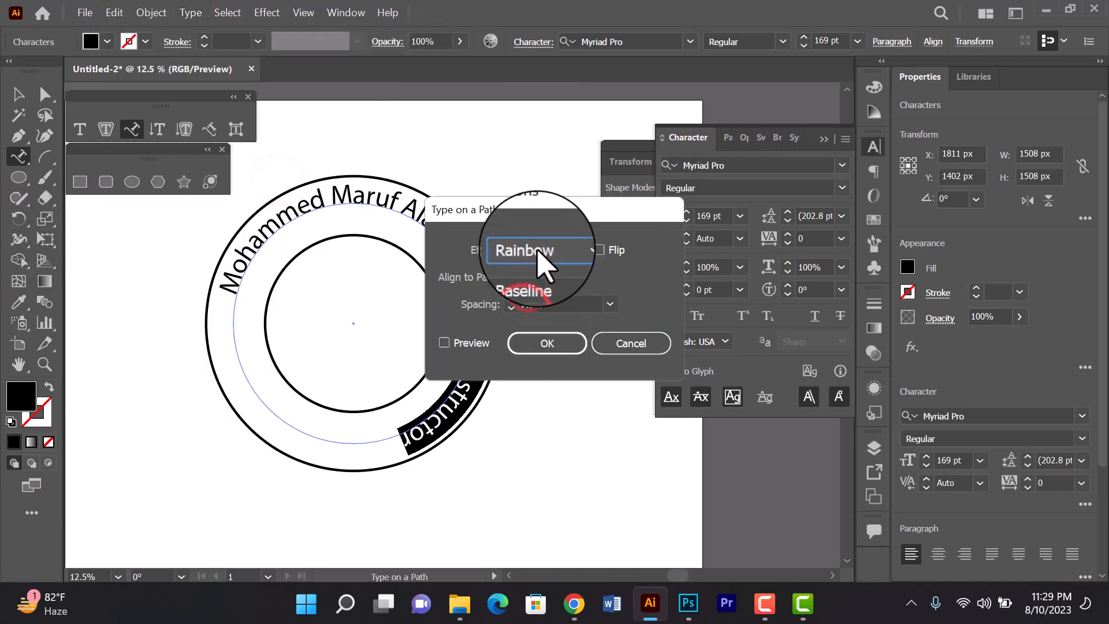
click(601, 250)
click(540, 277)
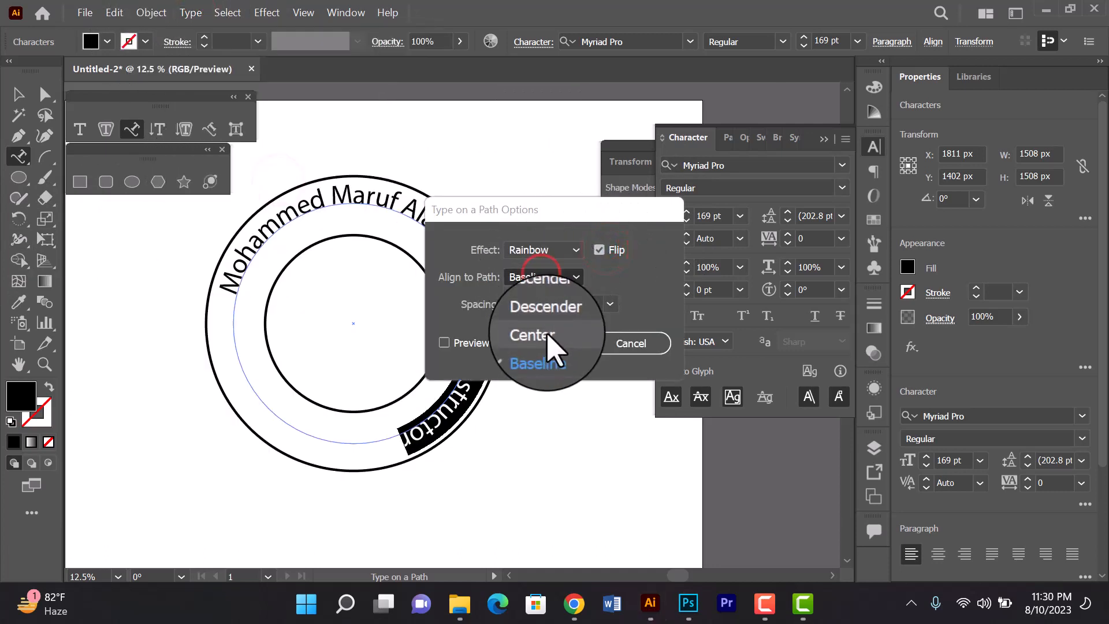
click(549, 331)
click(559, 343)
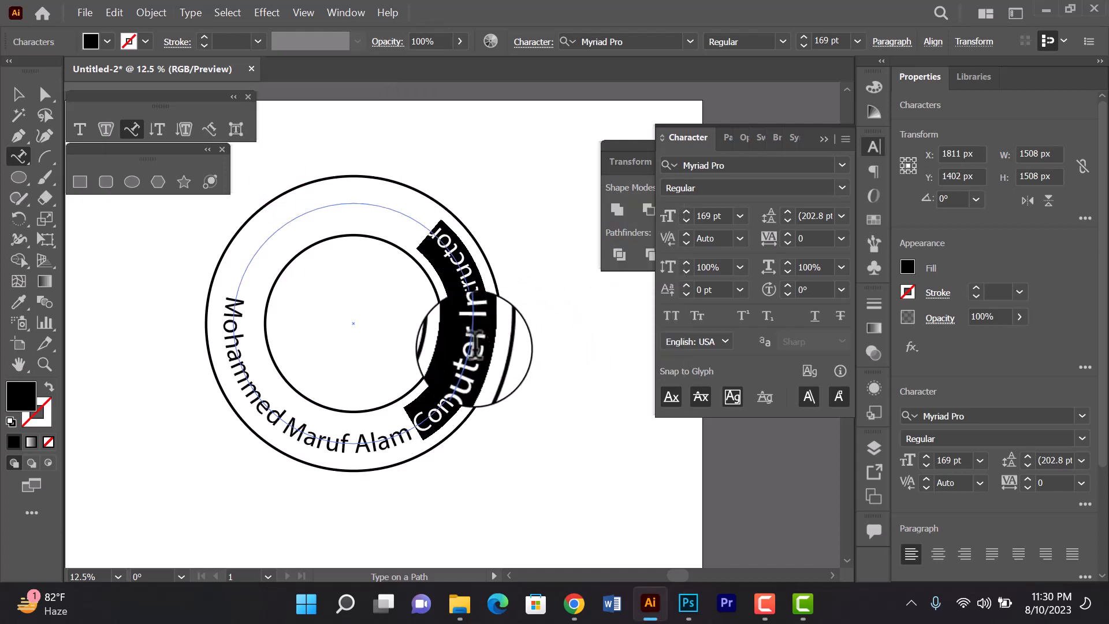
key(ctrl+z)
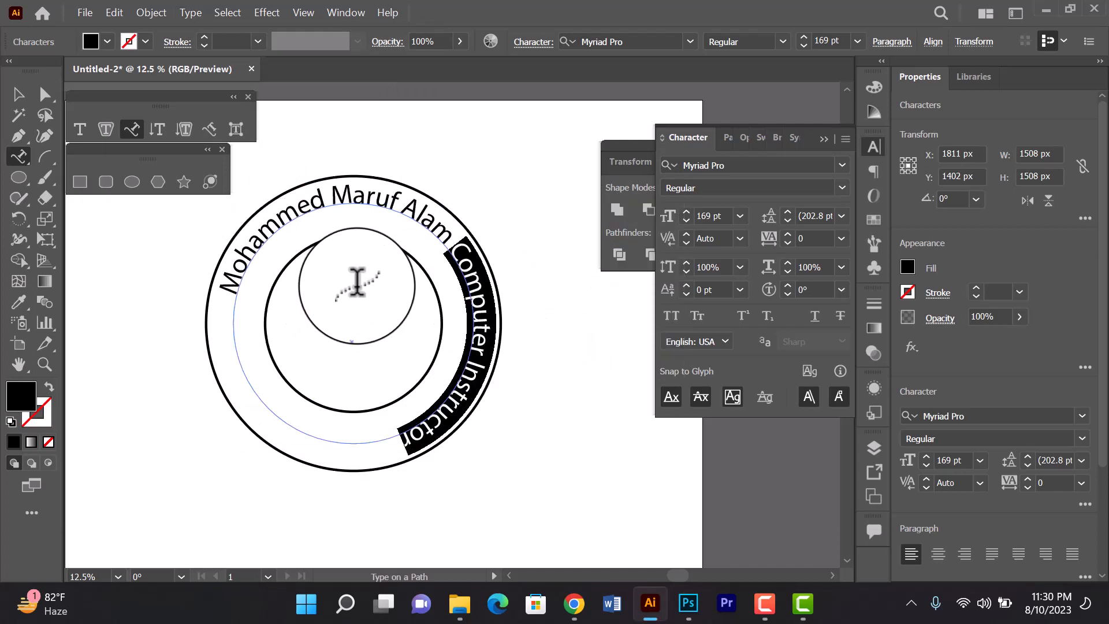
Delete "Computer Instructor" from the circular text, leaving only the full name, and finish text editing.
key(BackSpace)
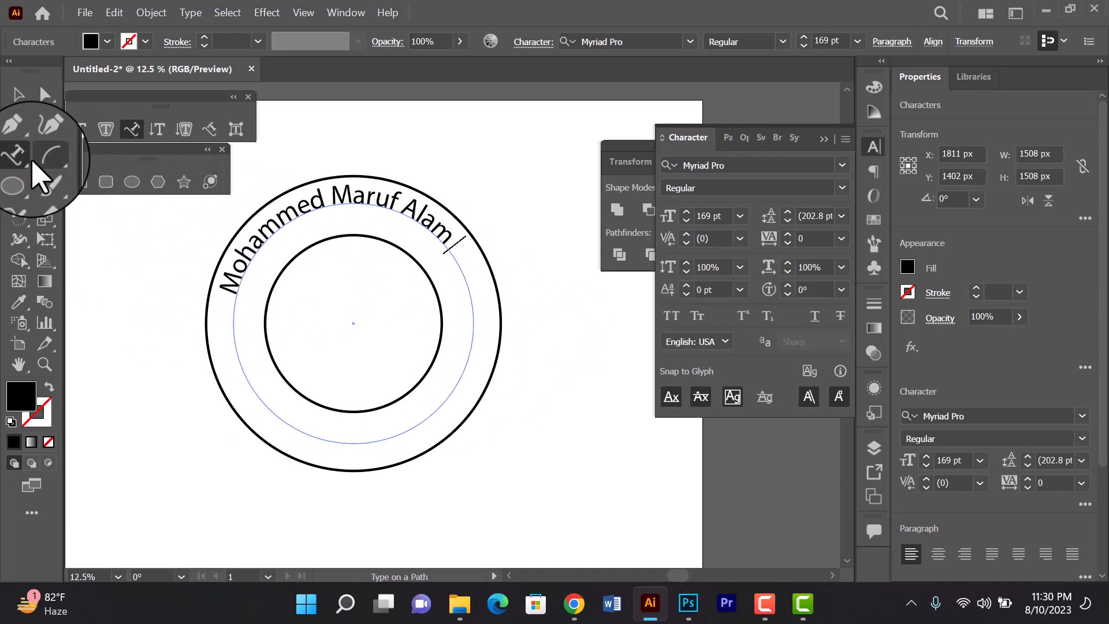
click(18, 95)
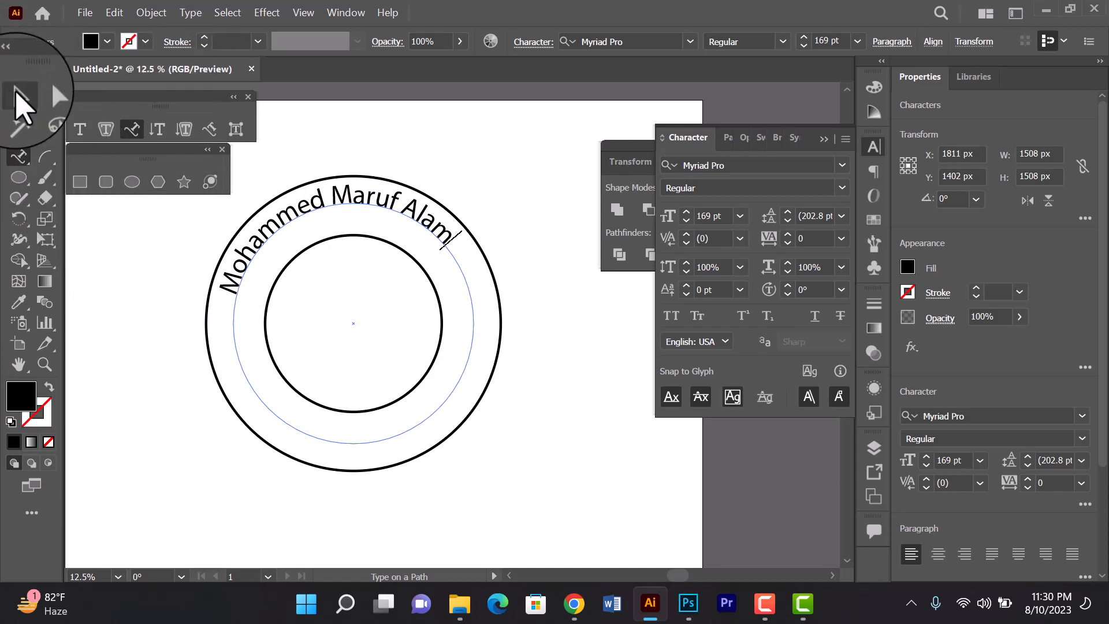
Select the circular name text, close the Character panel and hide the side panels to clear the canvas around it.
ctrl+click(369, 322)
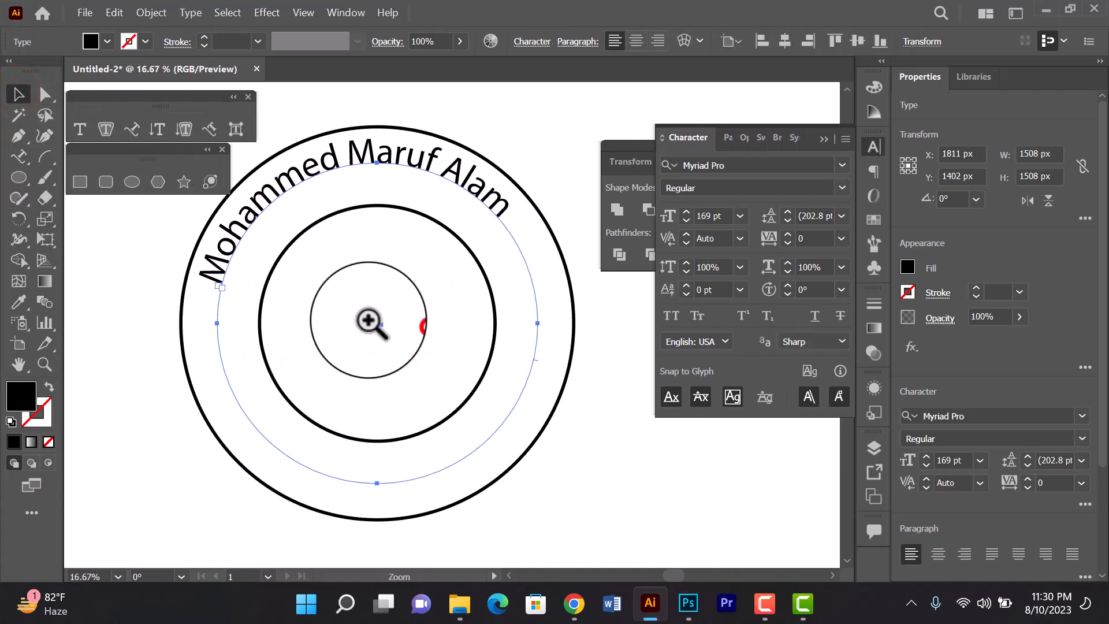
ctrl+click(370, 322)
click(116, 275)
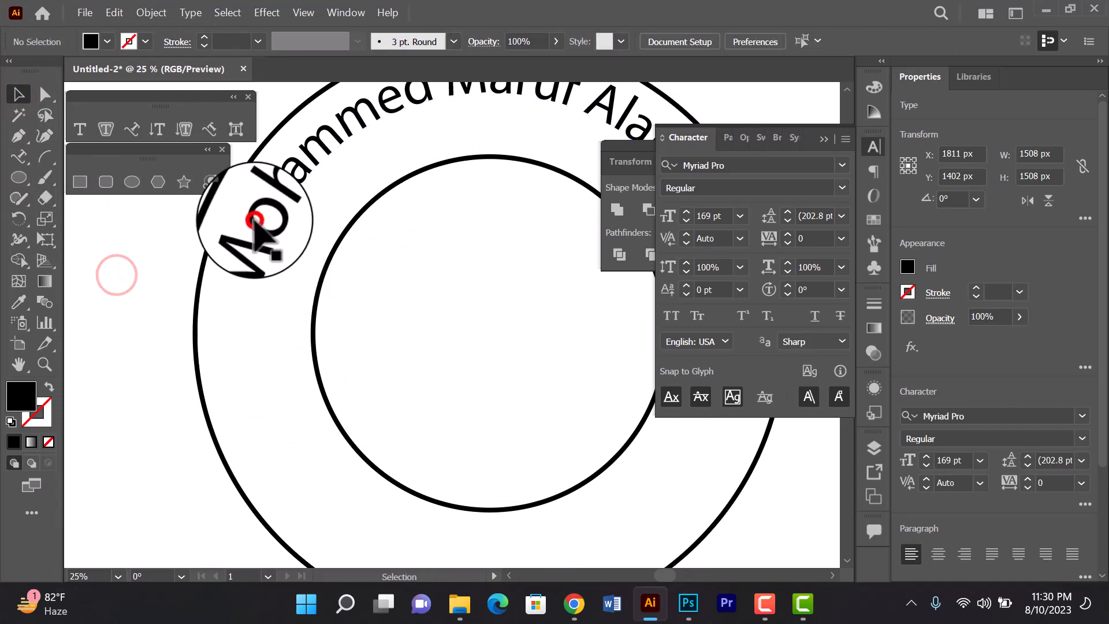
click(254, 220)
ctrl+click(349, 320)
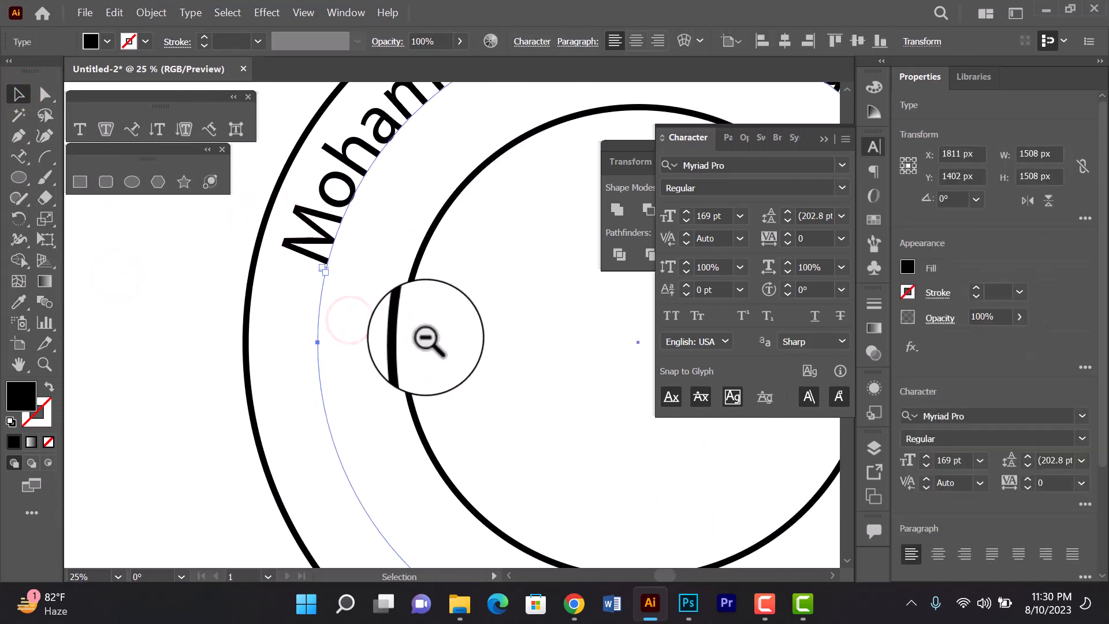
ctrl+alt+click(429, 341)
drag(470, 322, 309, 349)
key(ctrl+t)
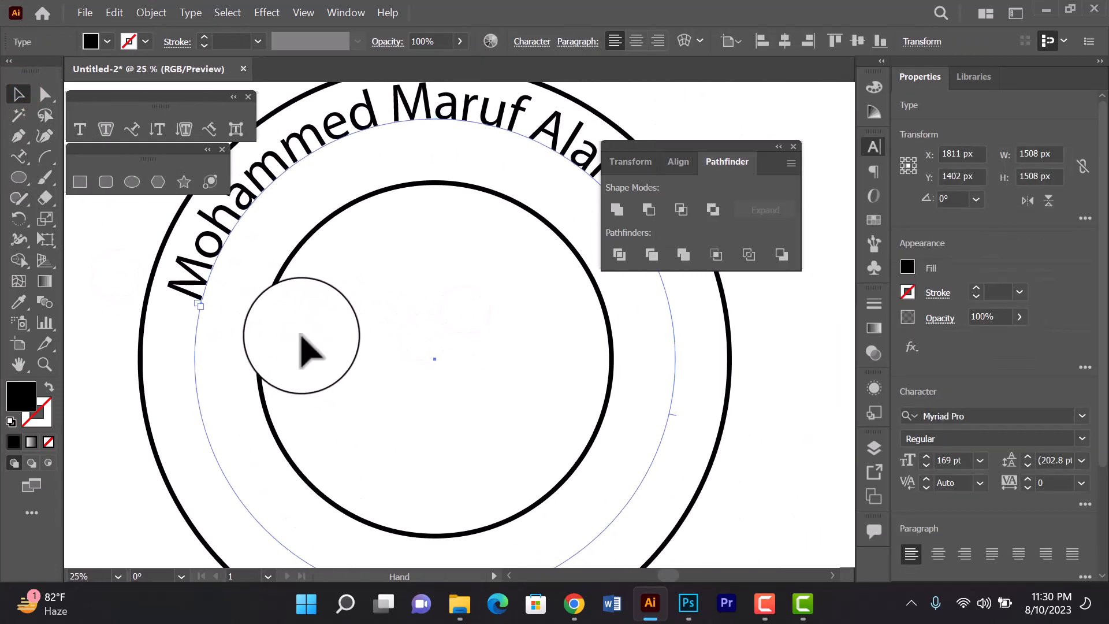
key(shift+Tab)
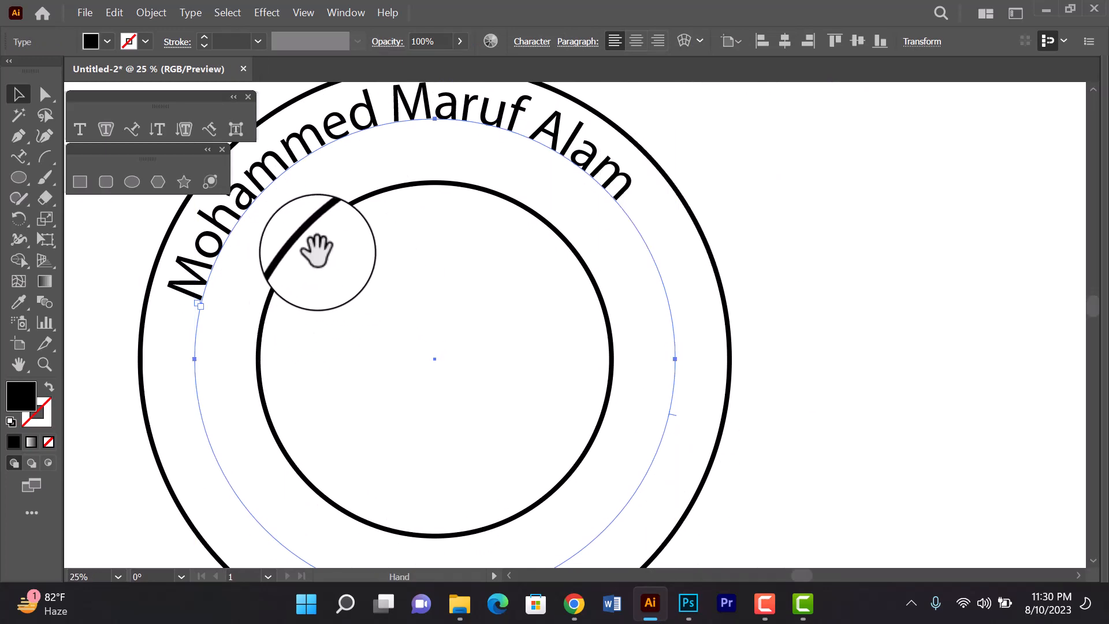
drag(314, 248, 441, 277)
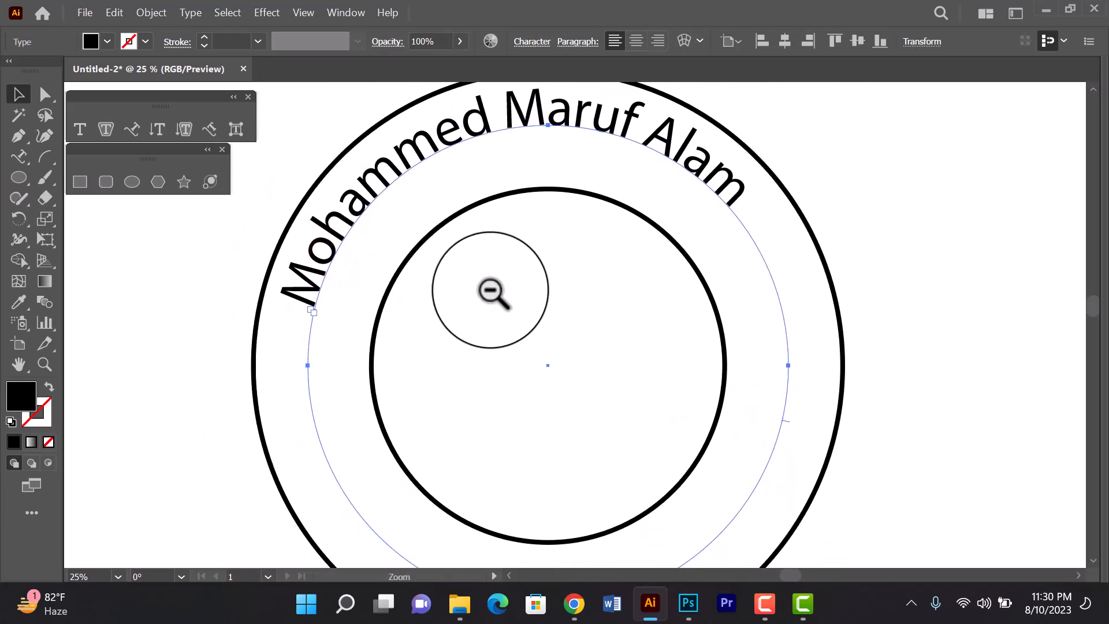
ctrl+alt+click(492, 293)
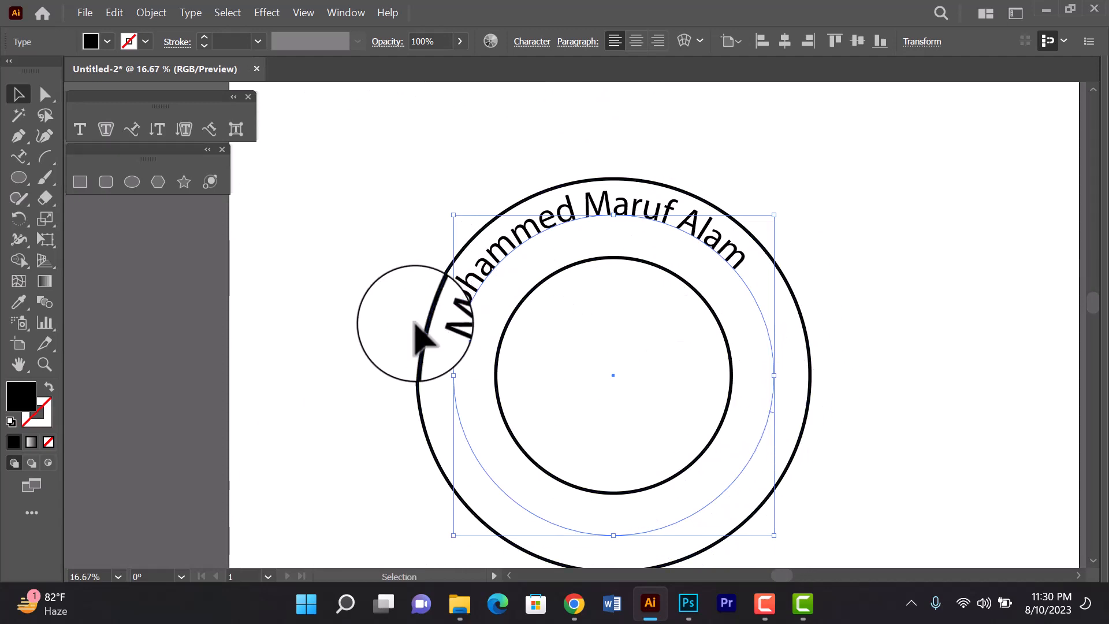
Slide the name text clockwise along its circular path so that it sits over the top of the ring.
key(t)
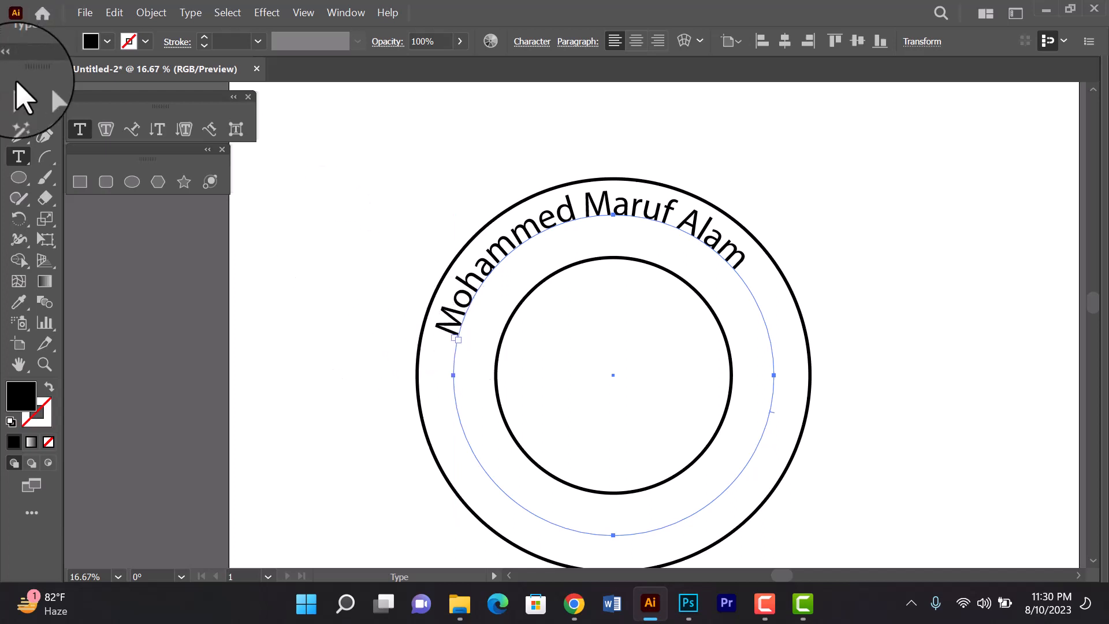
click(350, 314)
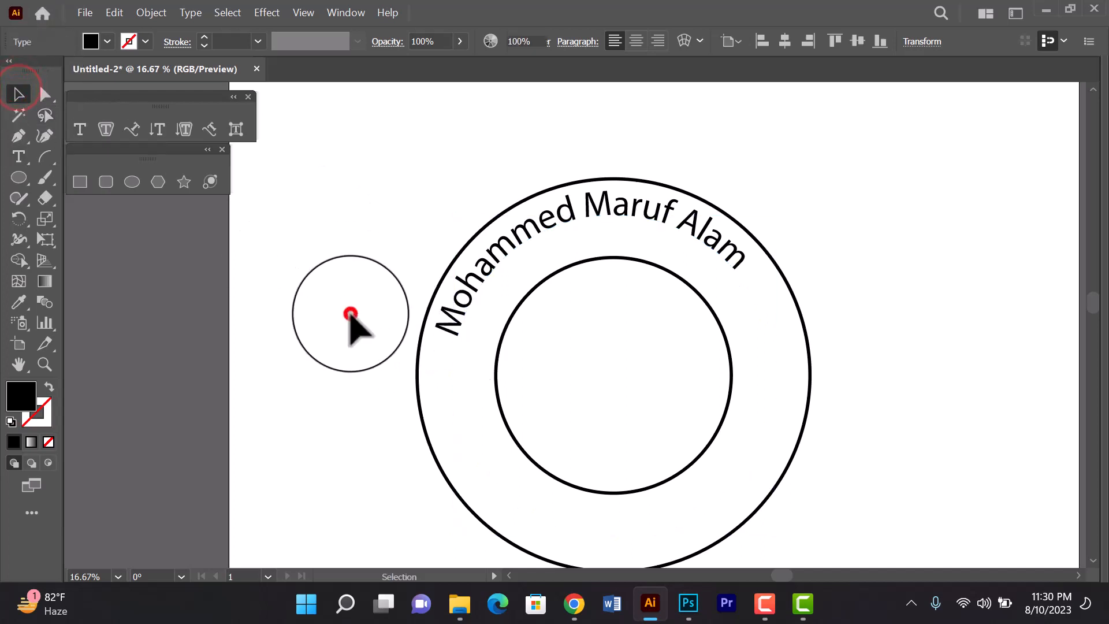
click(487, 307)
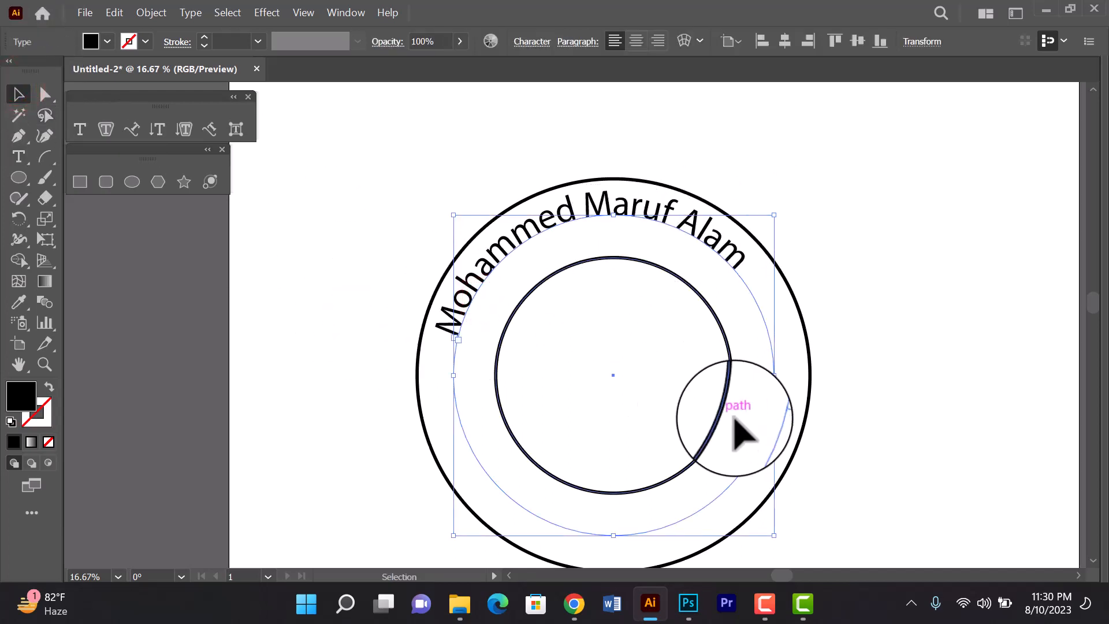
drag(775, 408, 781, 482)
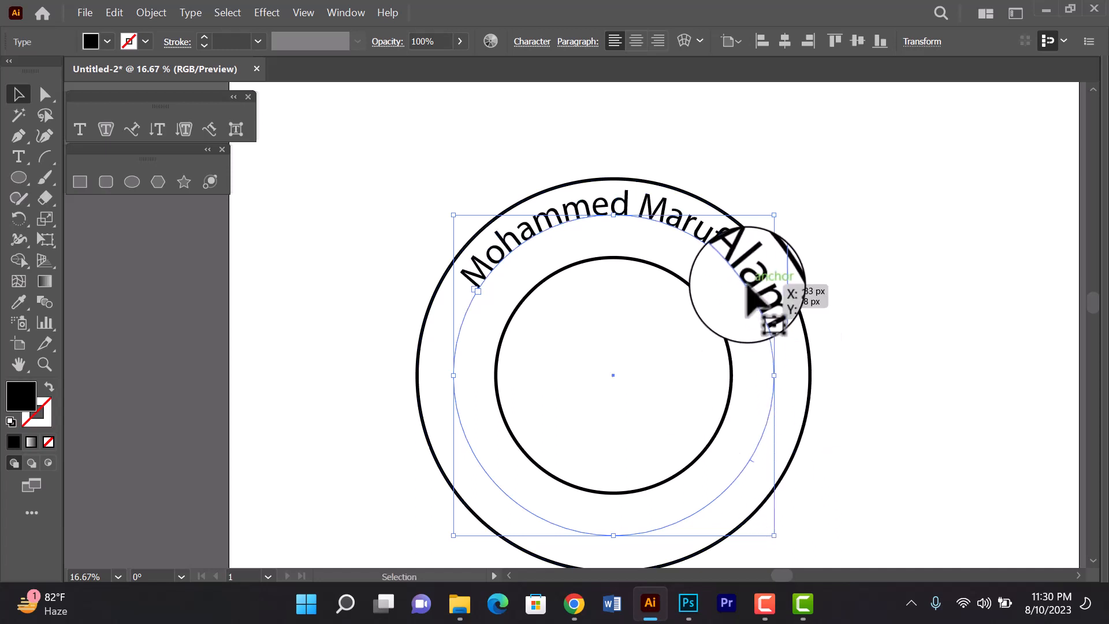
Move the name text and its path slightly down, and place the text's end bracket at the path's bottom point.
drag(747, 283, 747, 290)
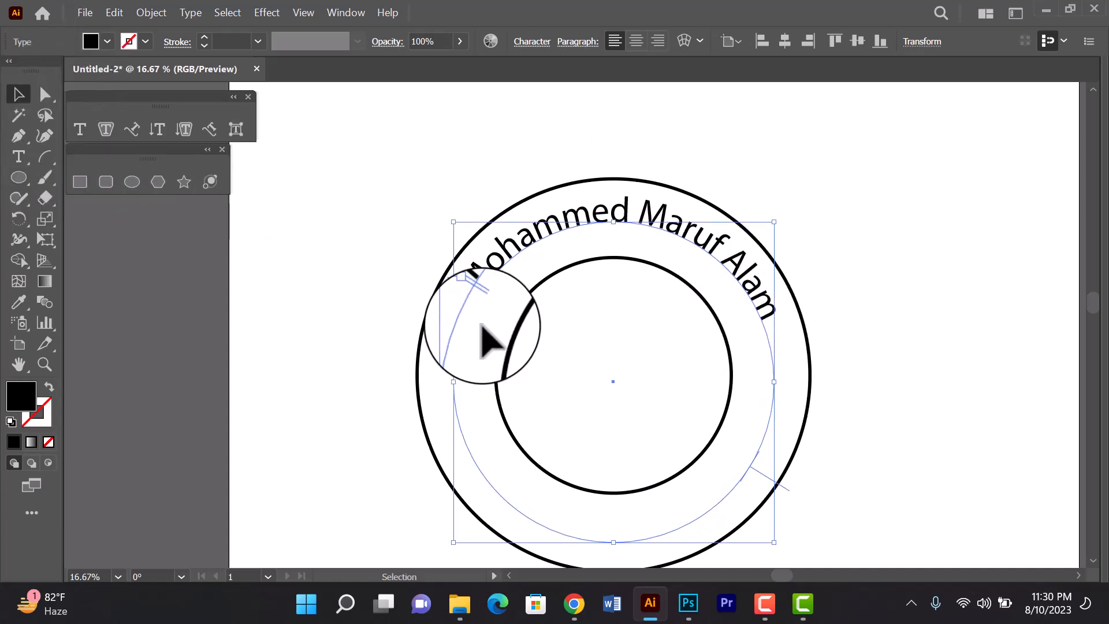
drag(478, 300, 613, 560)
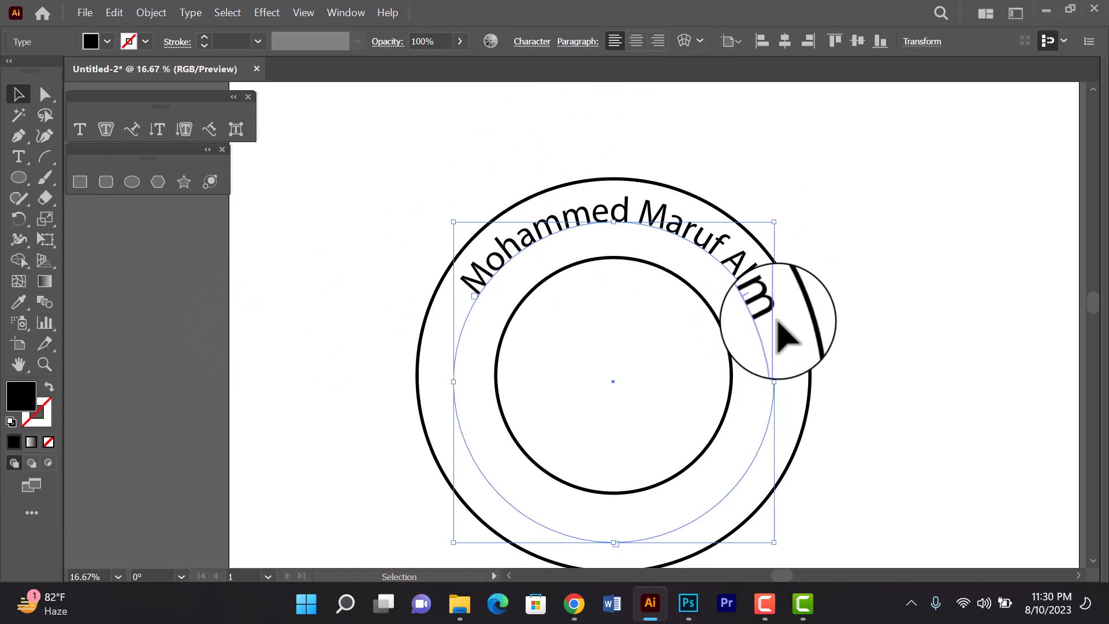
click(758, 320)
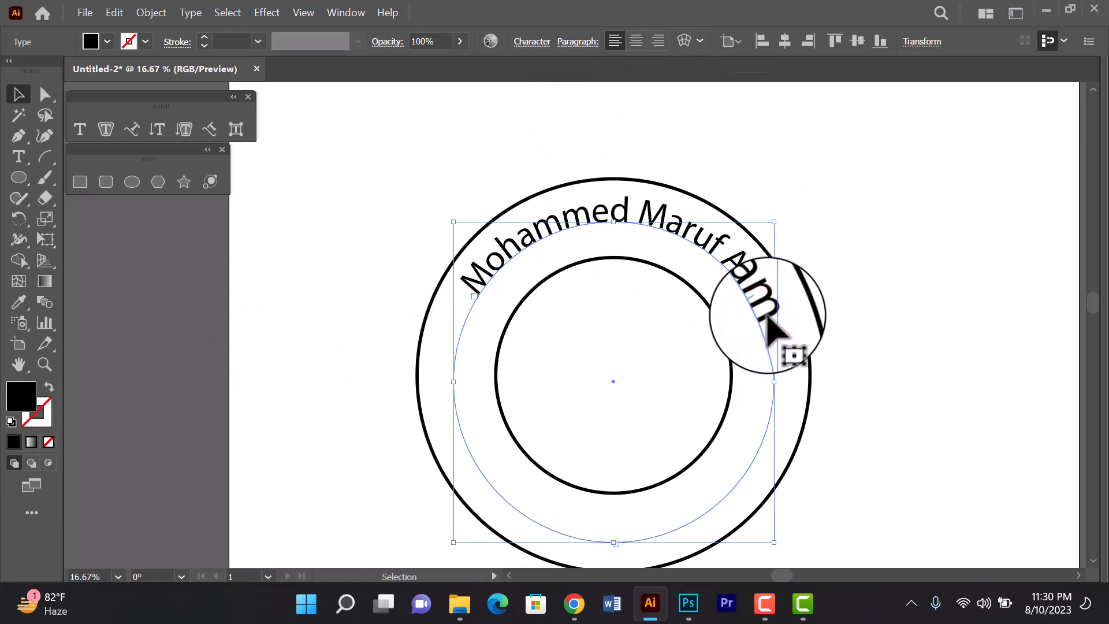
Copy the circular name text, paste the duplicate in front, and move the duplicate straight down below the original.
double_click(766, 319)
key(Escape)
click(349, 194)
click(549, 245)
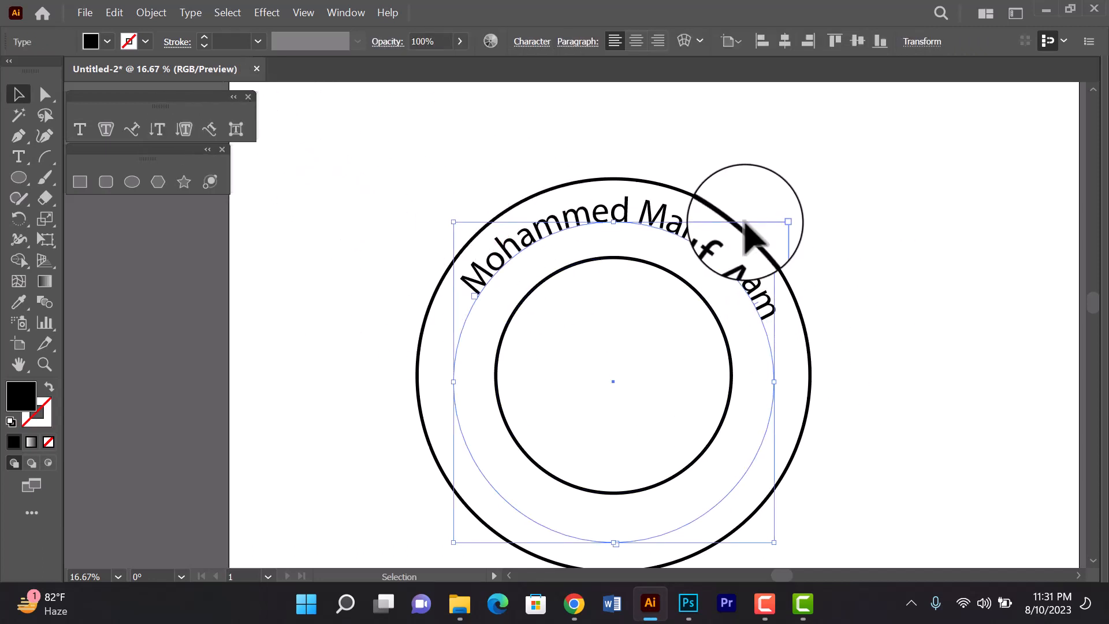
click(114, 13)
click(176, 79)
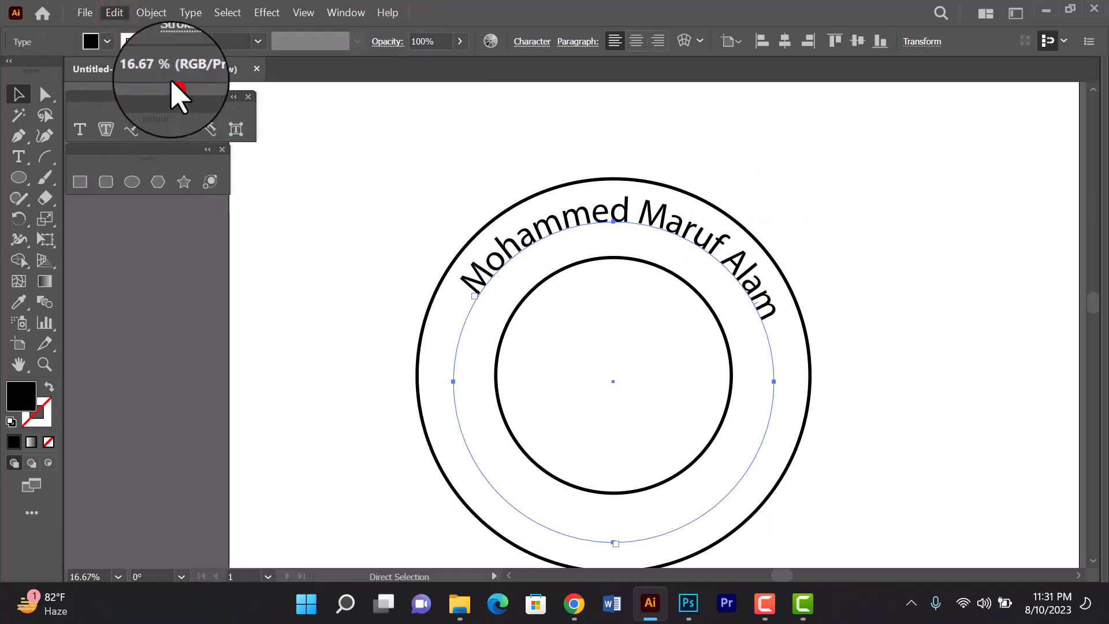
click(113, 12)
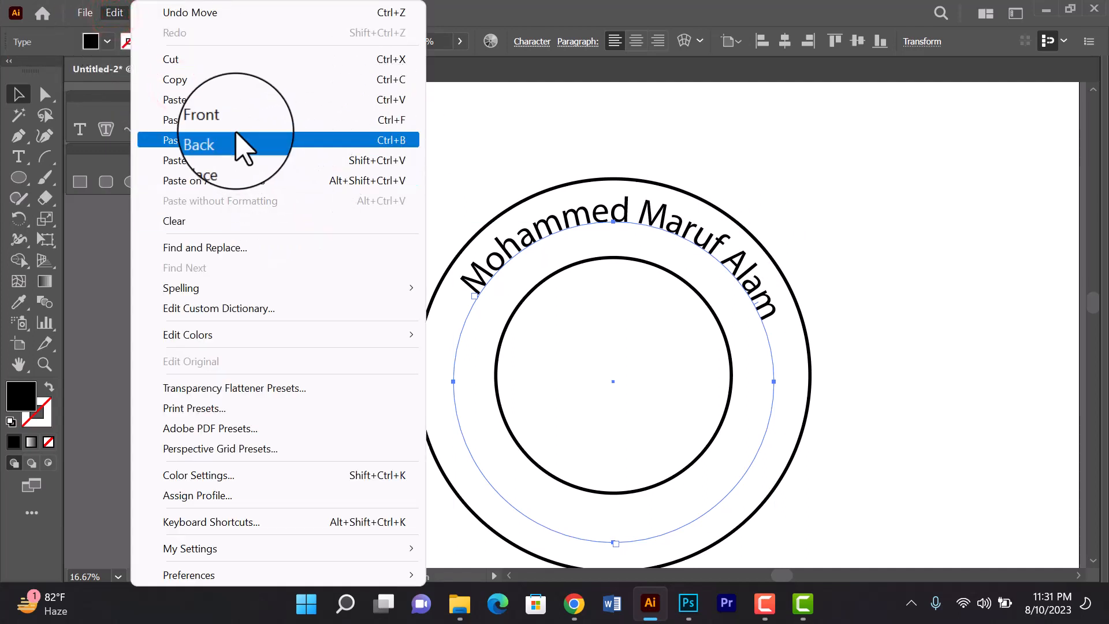
click(231, 119)
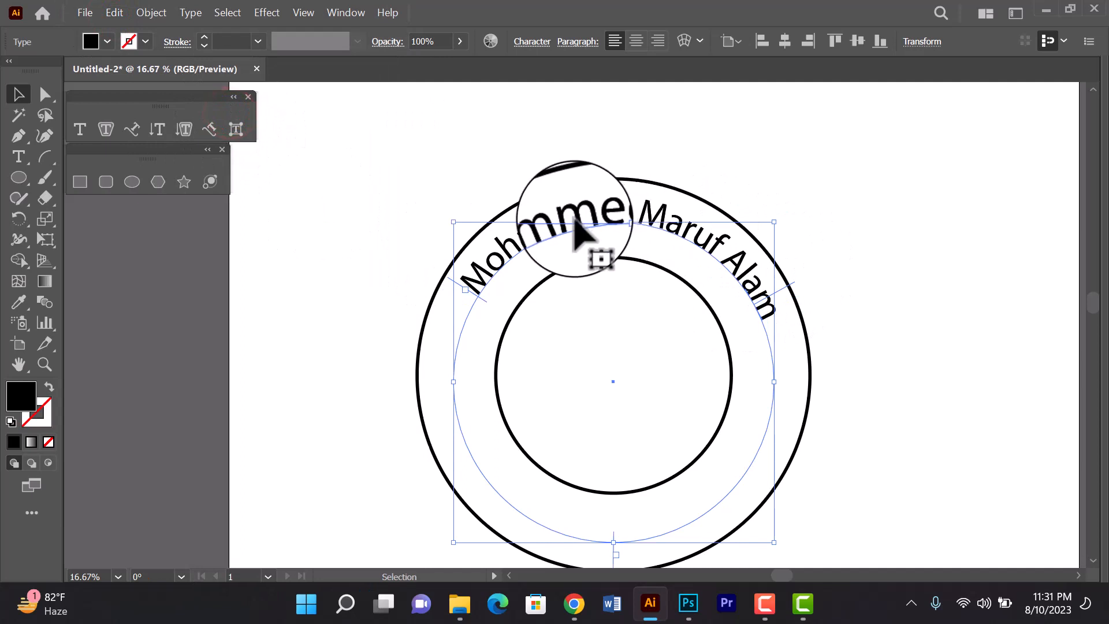
drag(554, 239, 593, 456)
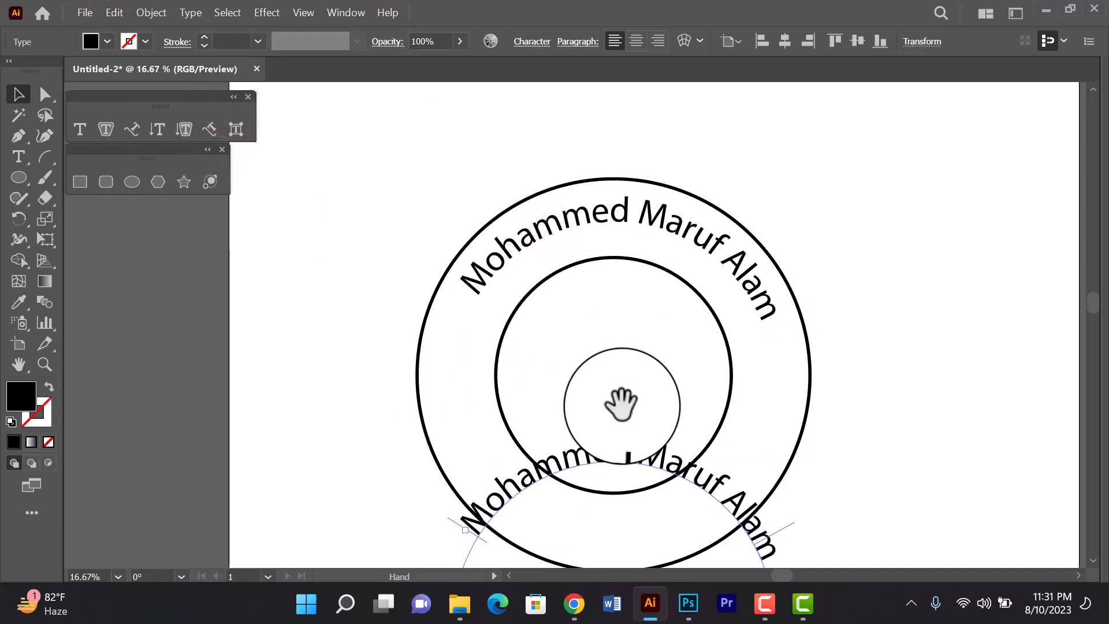
Set the duplicate text's Type on a Path options to Flip, aligned to the path's Center.
drag(619, 404, 566, 211)
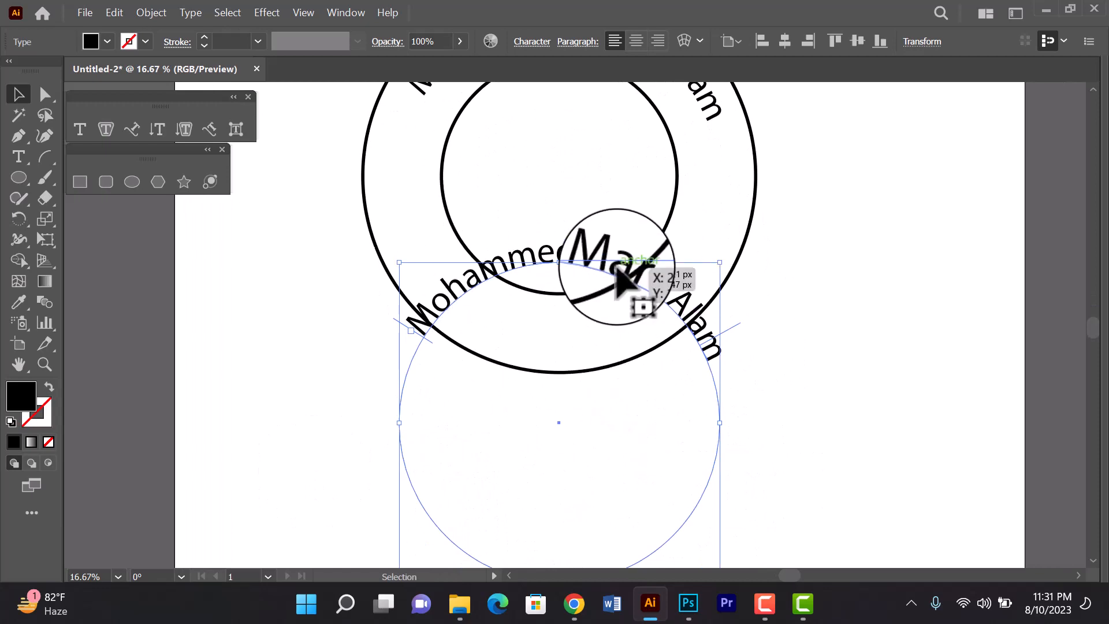
click(191, 16)
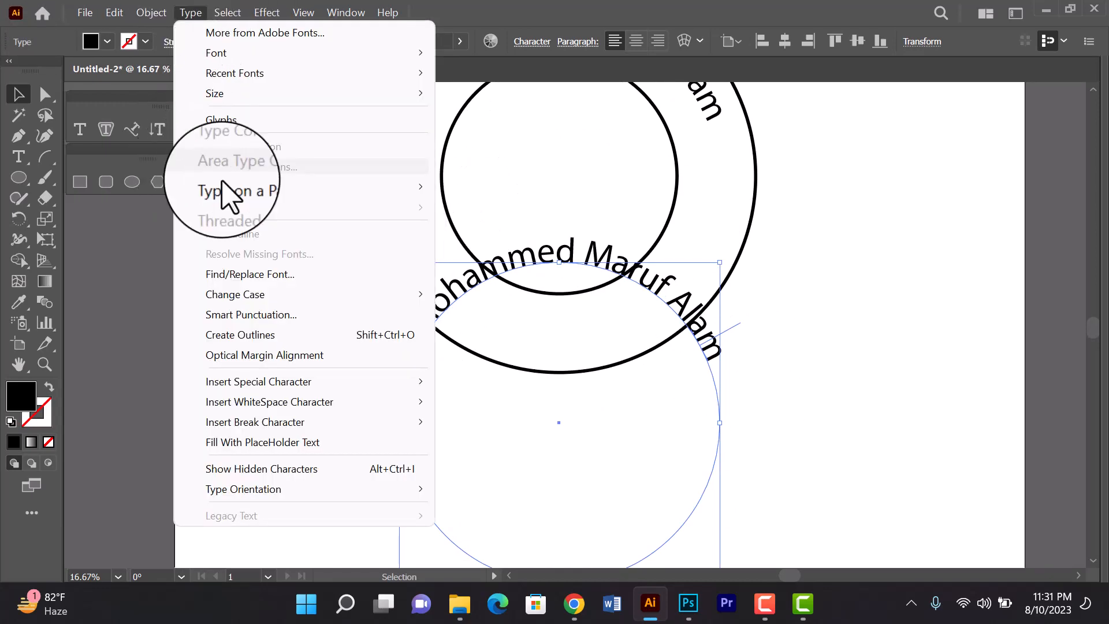
mouse_move(220, 186)
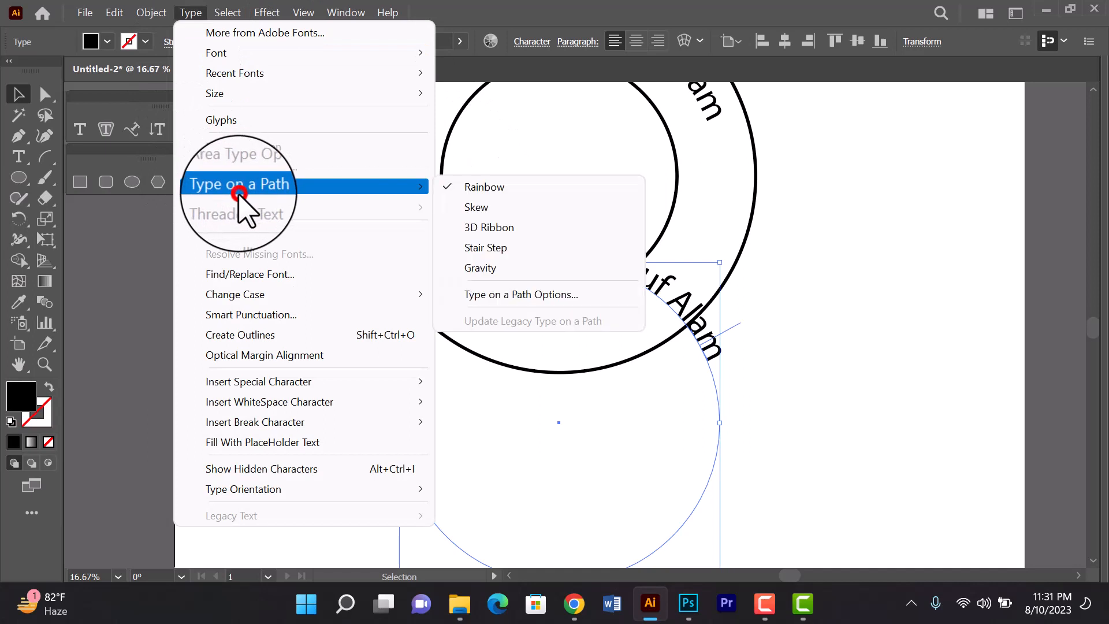
click(540, 295)
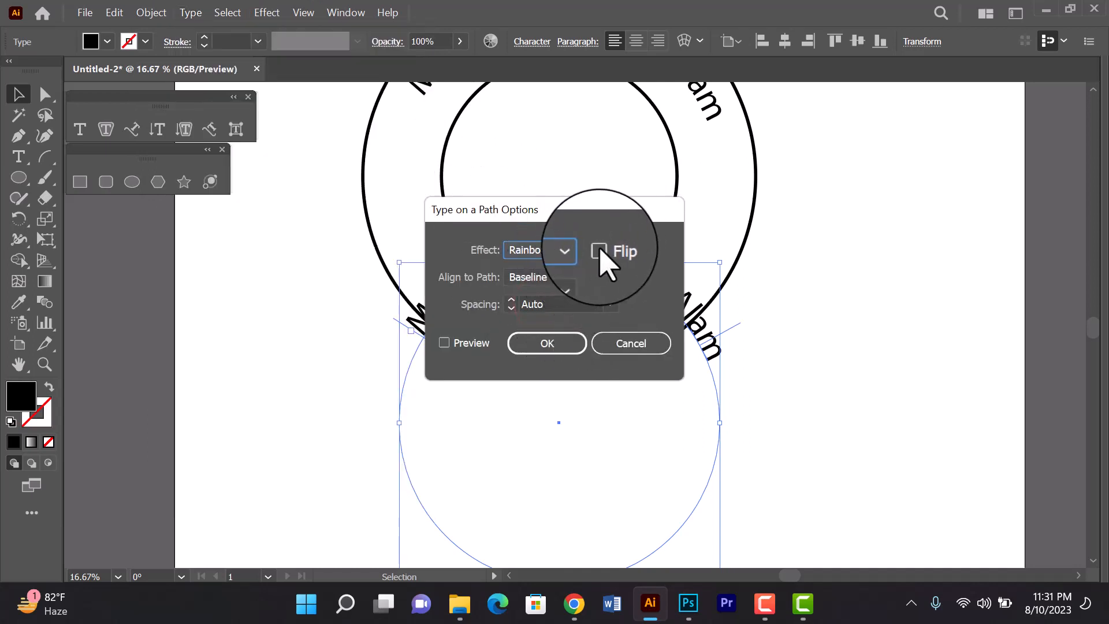
click(599, 250)
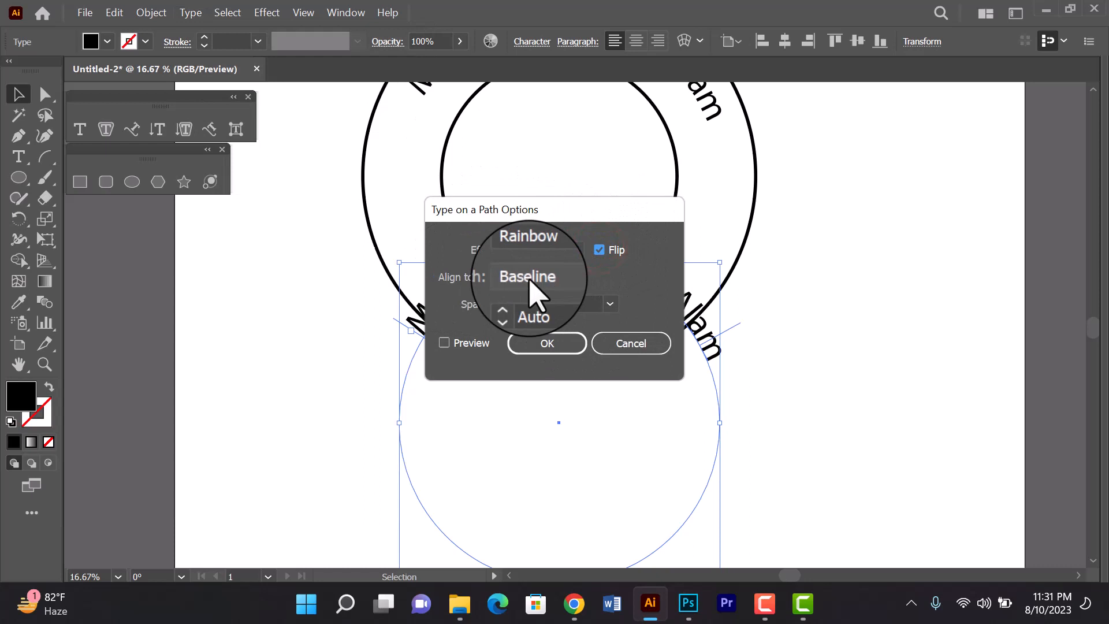
click(530, 280)
click(540, 334)
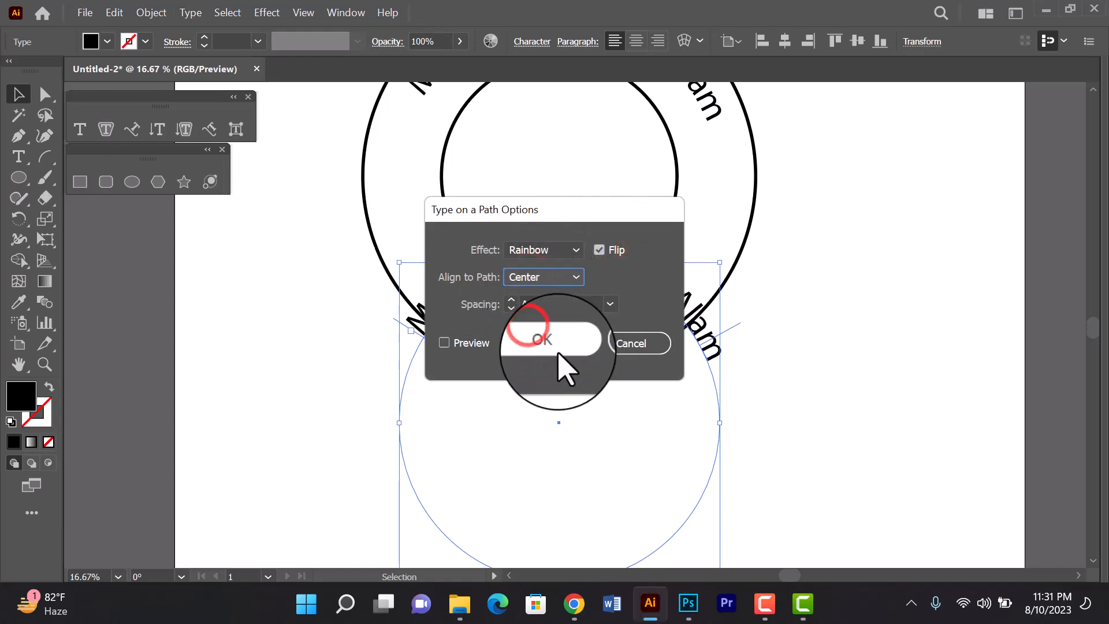
click(552, 345)
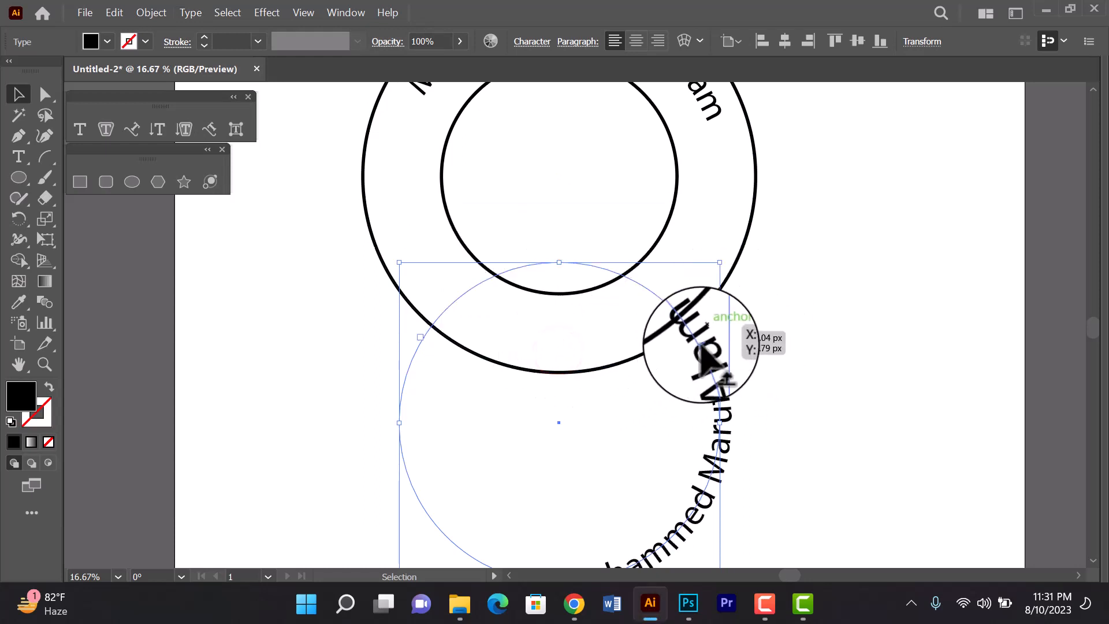
Slide the flipped name text clockwise along its path so that it reads upright across the circle's bottom.
scroll(649, 349, down, 3)
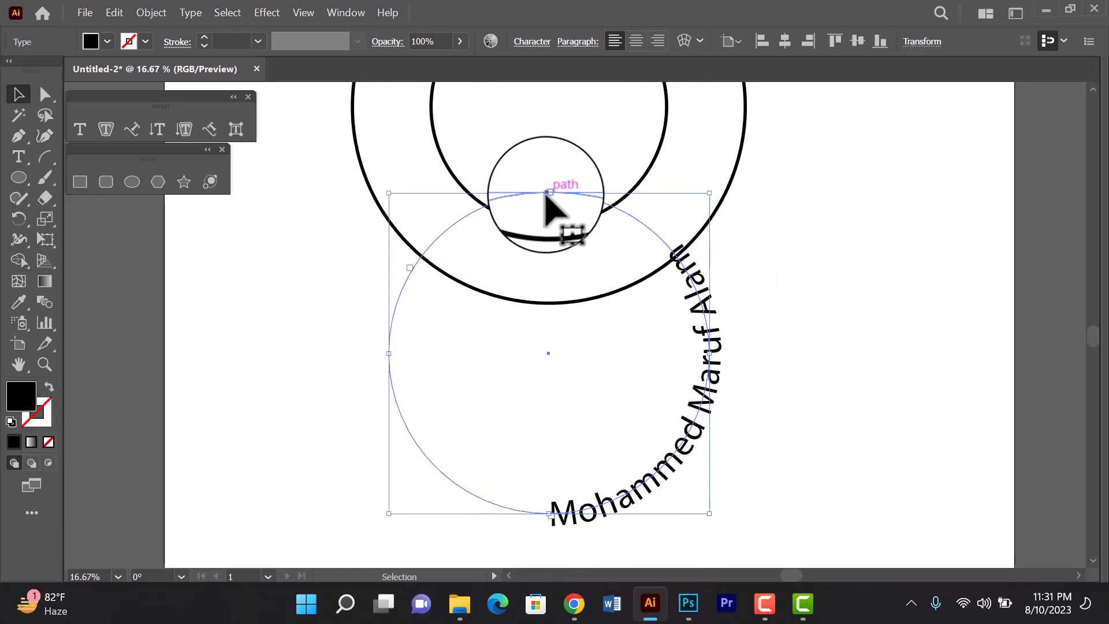
click(18, 93)
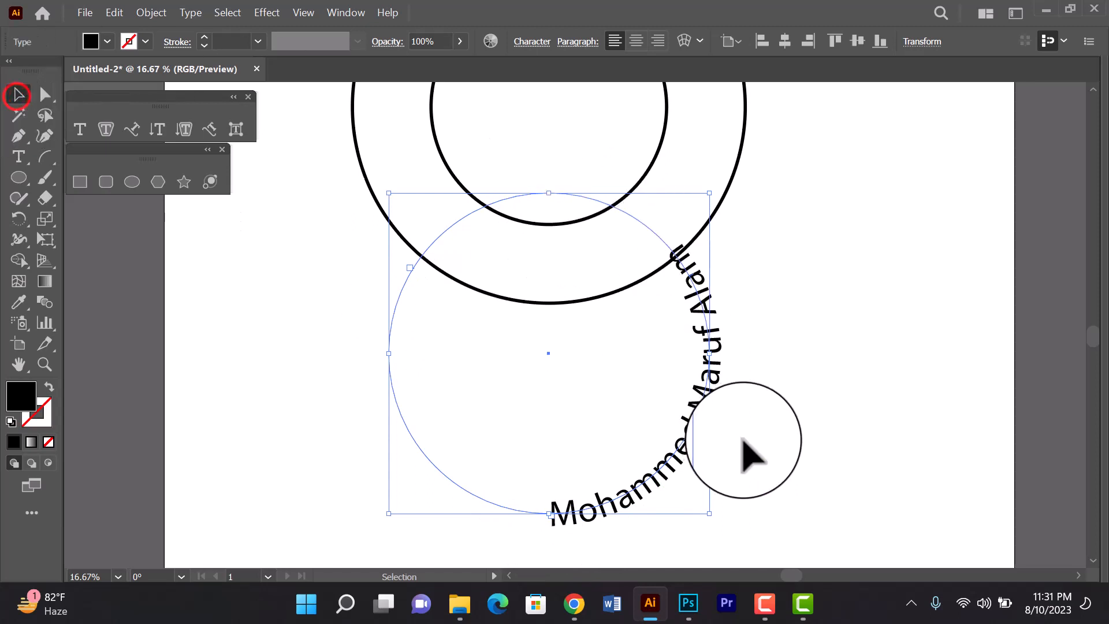
click(777, 399)
click(709, 354)
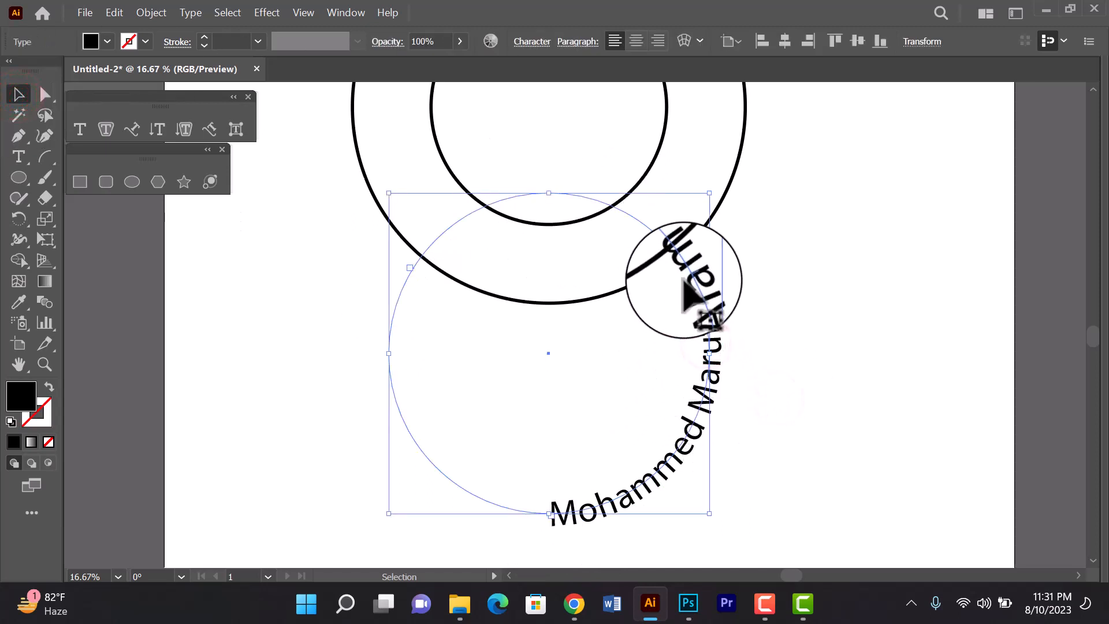
drag(682, 260, 309, 339)
click(445, 456)
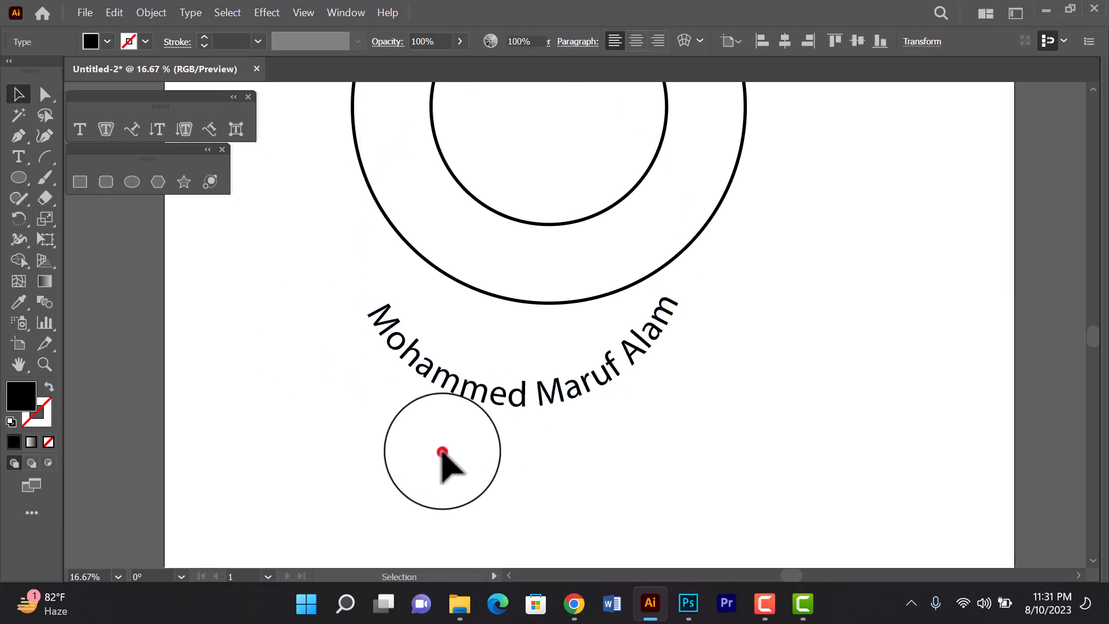
Move the flipped name text up into the lower part of the ring, with its path centered on the two circles.
drag(495, 245, 474, 349)
ctrl+alt+click(570, 320)
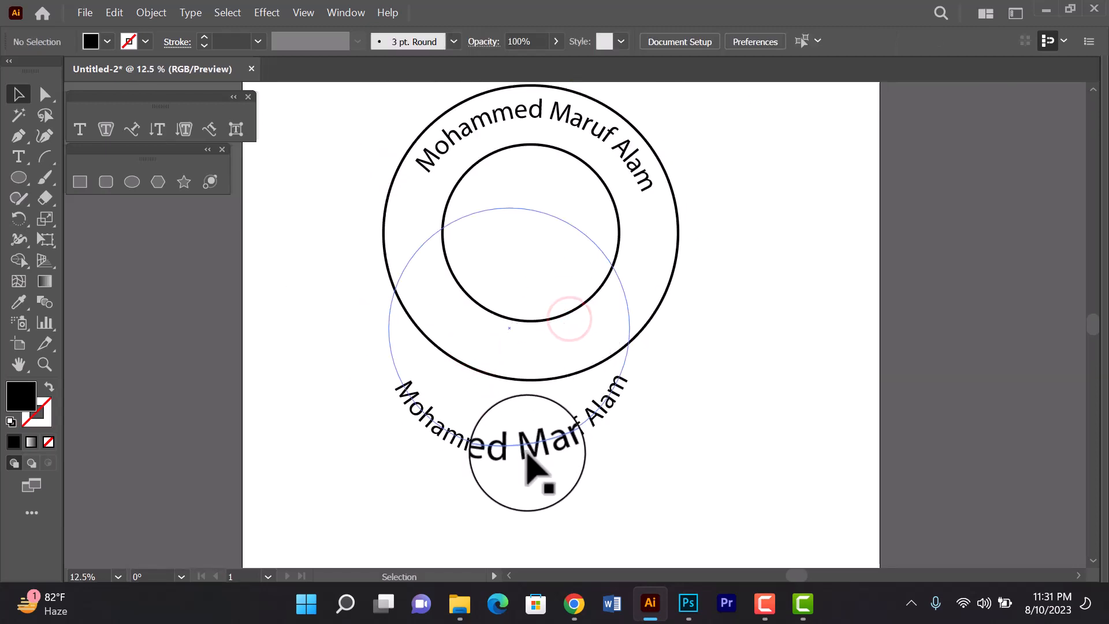
drag(528, 451, 541, 404)
click(595, 354)
Replace the name in the lower circular text with "Computer Instructor".
ctrl+click(542, 280)
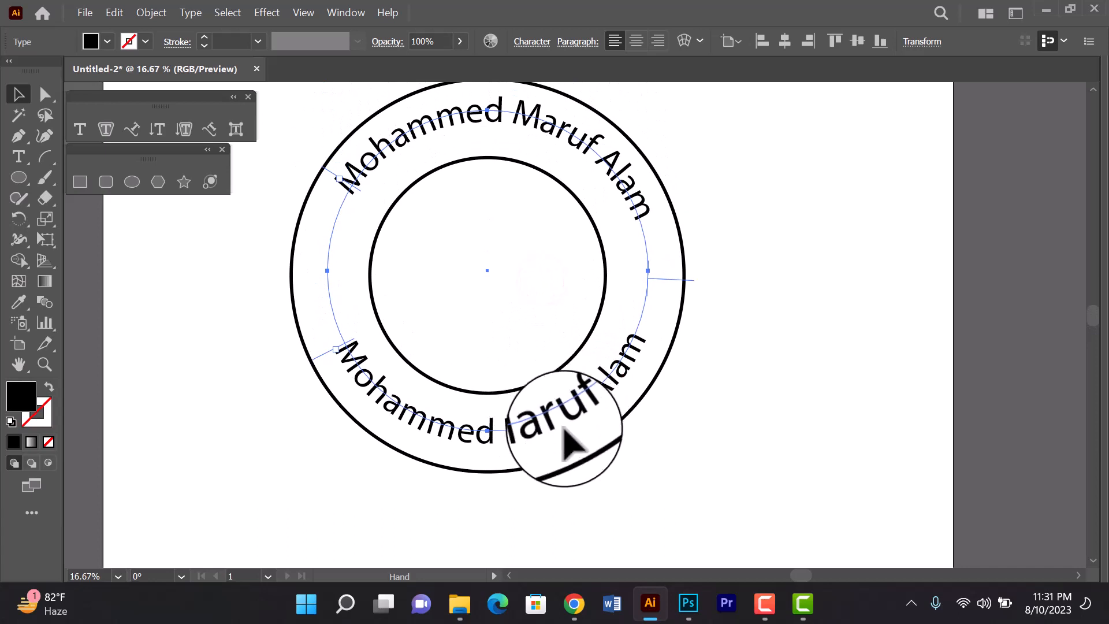
double_click(539, 404)
key(ctrl+a)
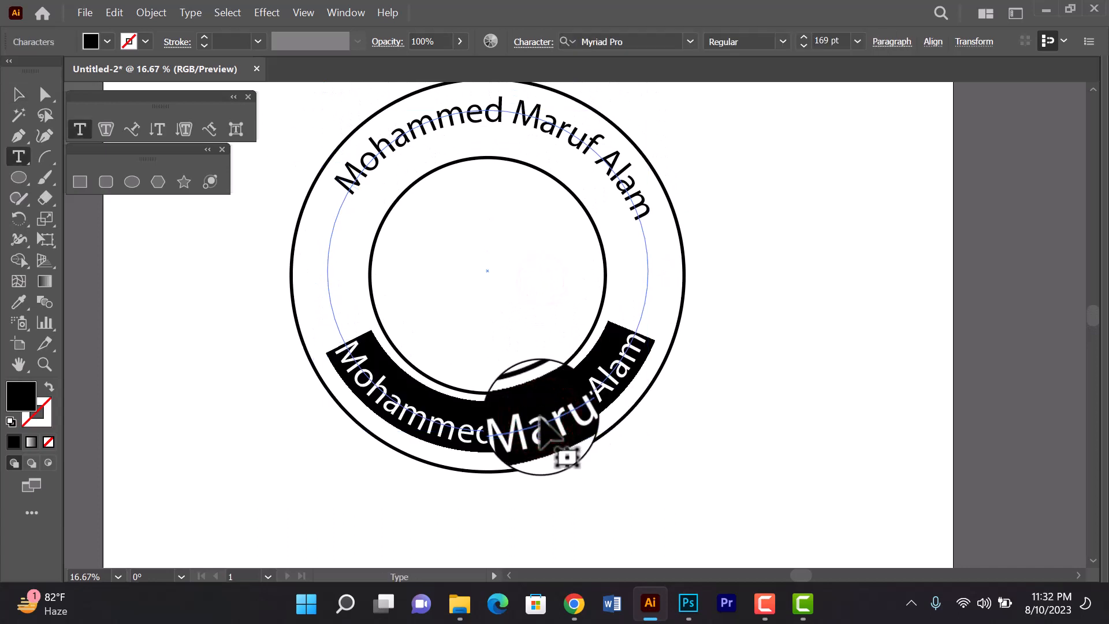
text(Computer)
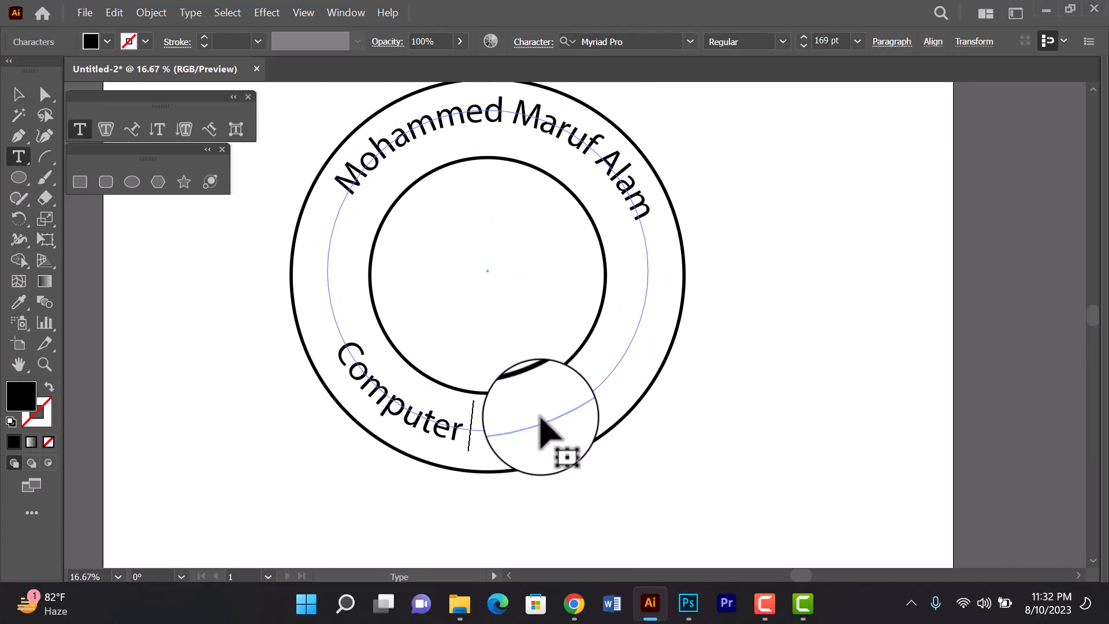
text( Istructr)
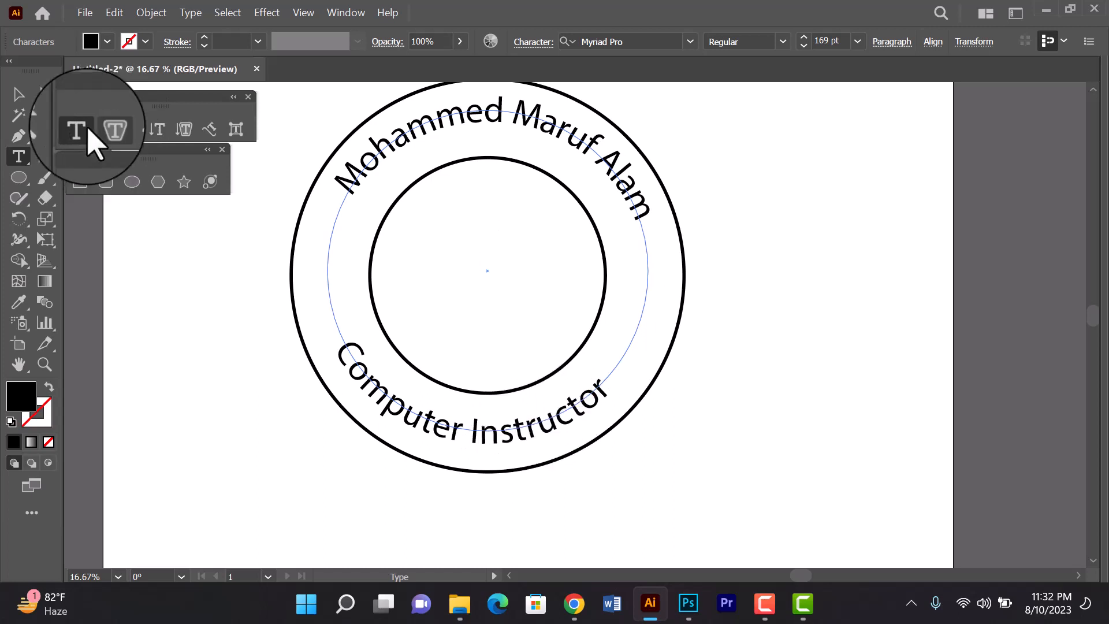
Slide the "Computer Instructor" text slightly counterclockwise along its path to center it at the ring's bottom.
click(19, 94)
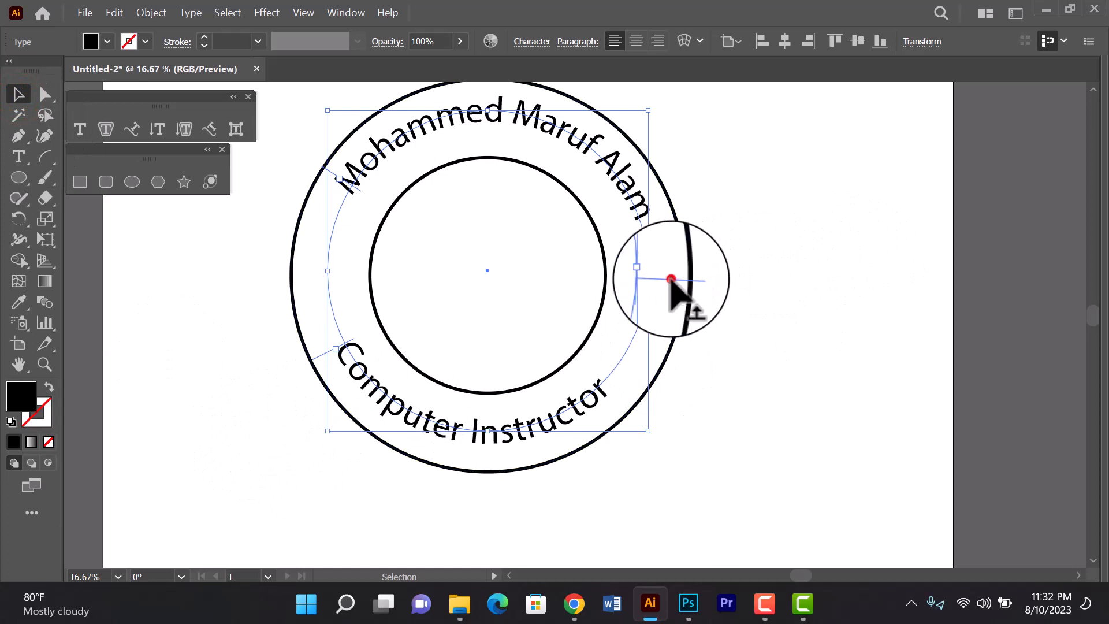
mouse_move(670, 279)
mouse_down()
mouse_move(681, 258)
mouse_move(676, 271)
mouse_up()
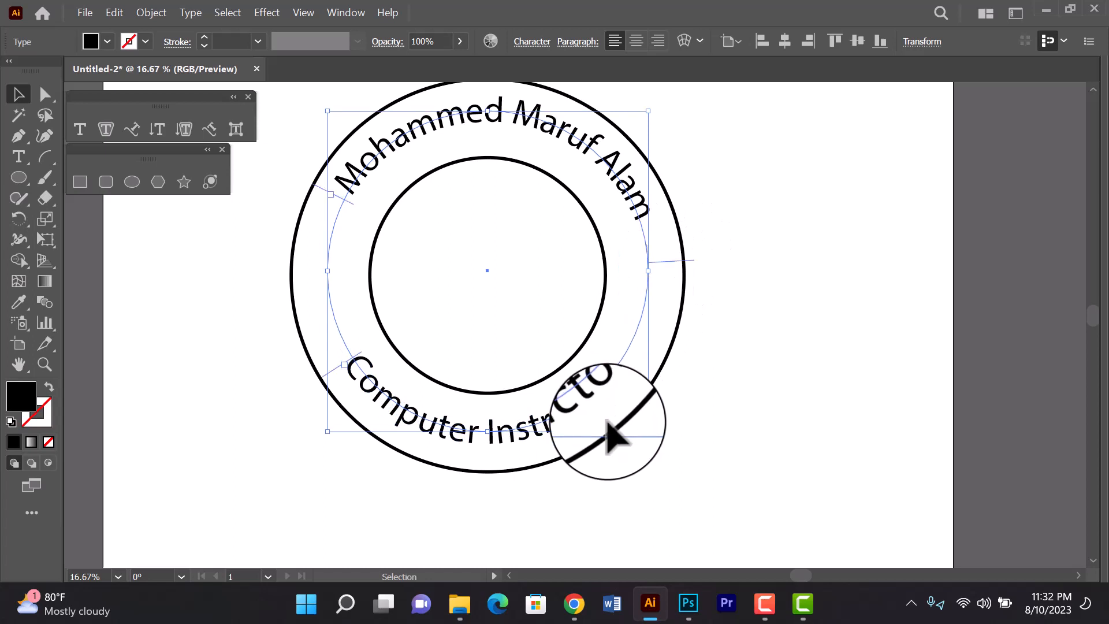
click(799, 376)
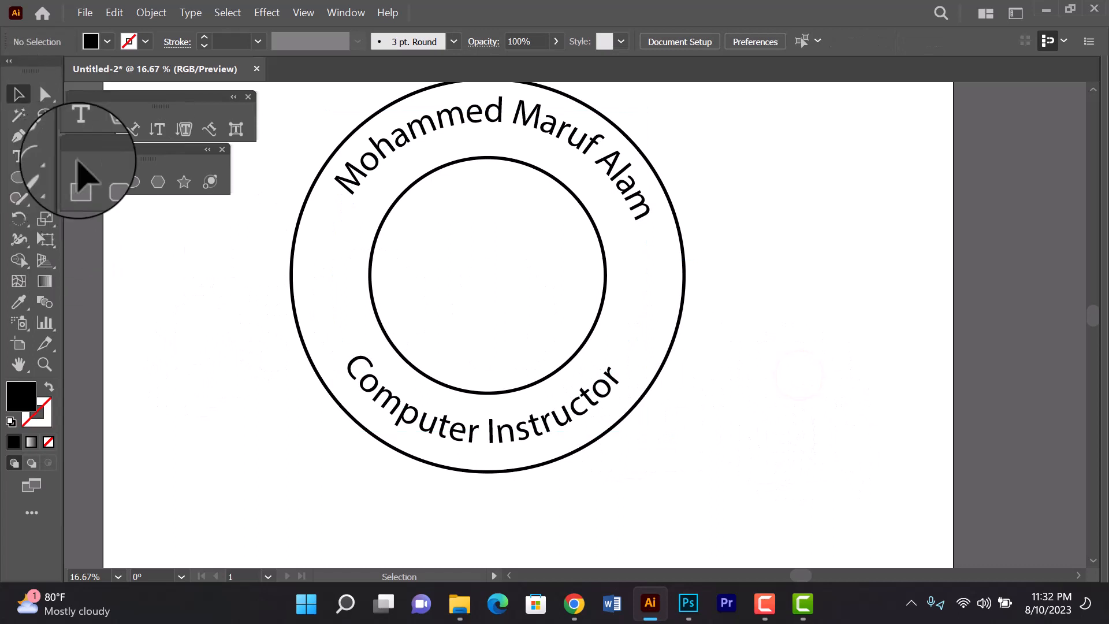
Activate the Arc tool.
click(44, 156)
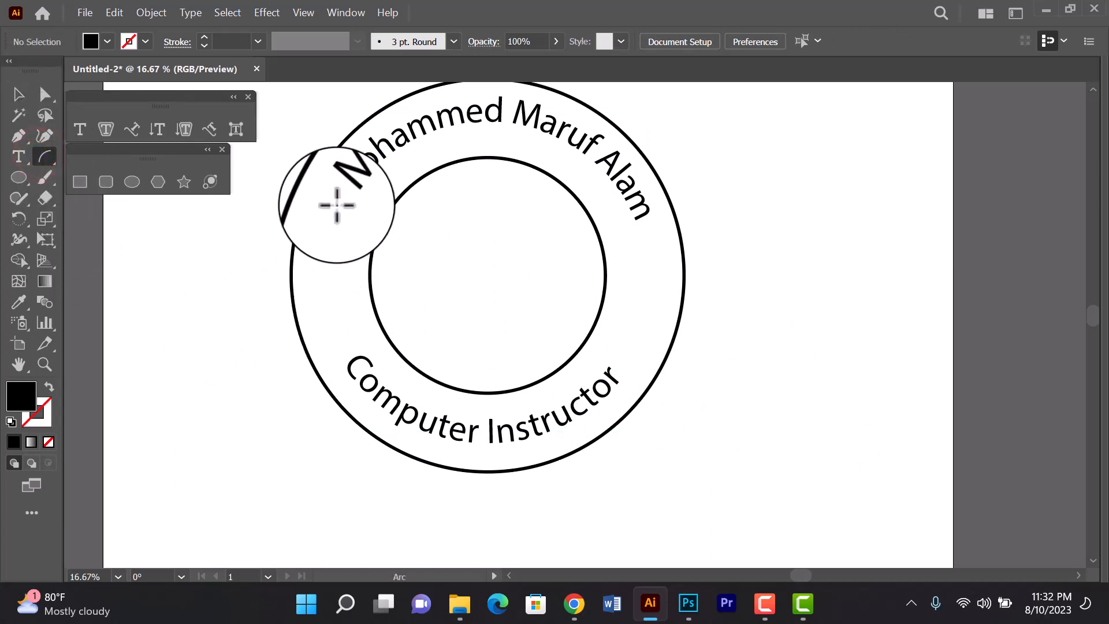
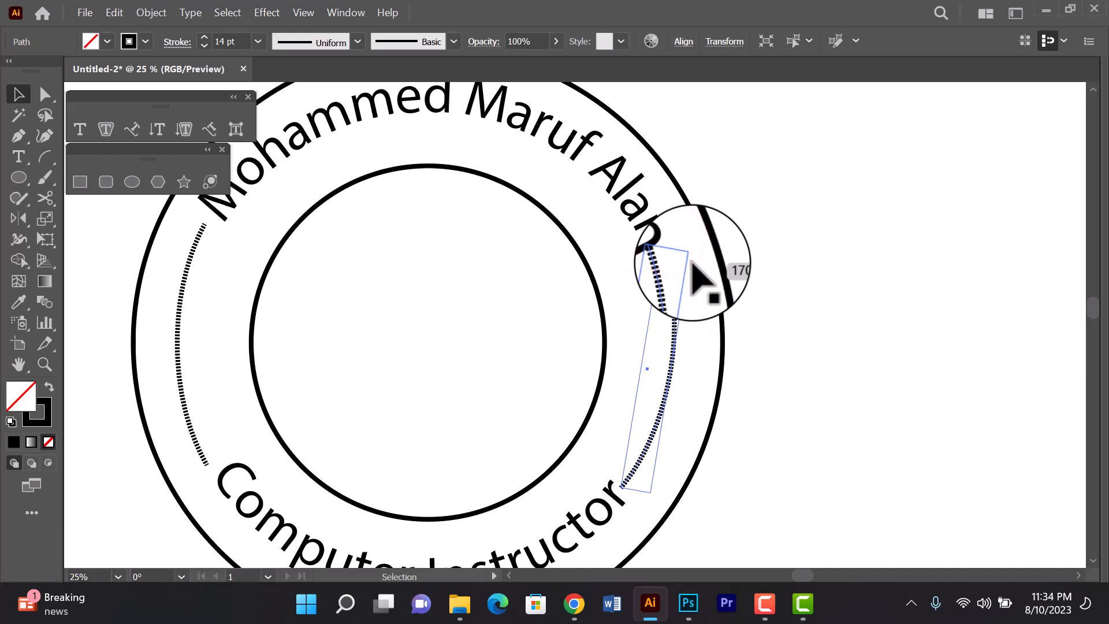
Fine-tune the upper name text's position along its path between the two dashed arcs, undoing the first nudge.
click(754, 280)
ctrl+alt+click(659, 363)
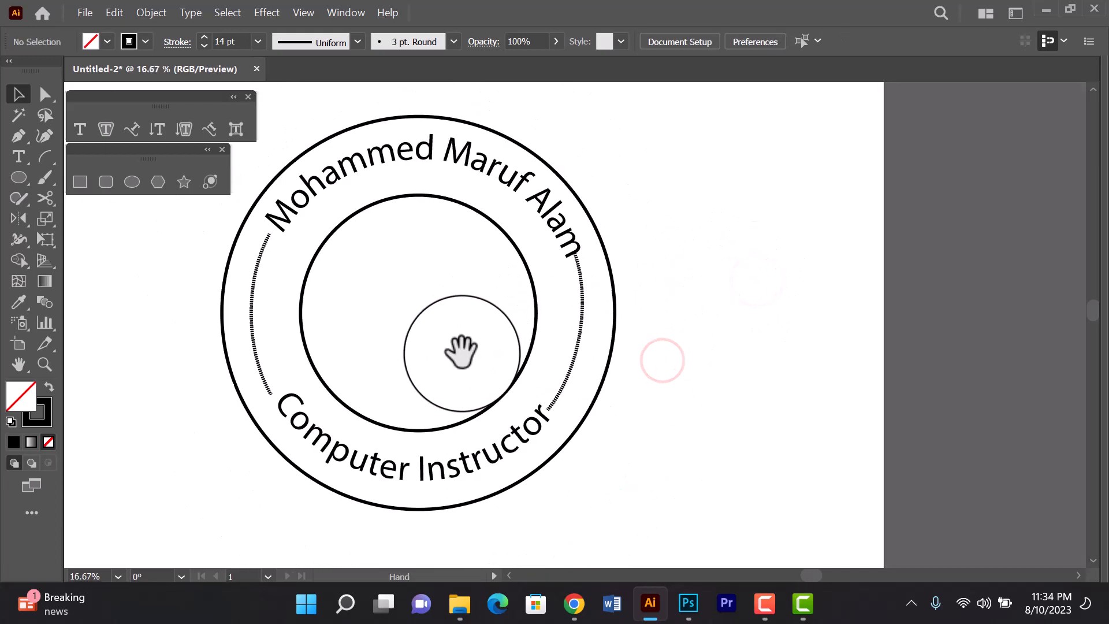
drag(466, 353, 539, 334)
click(657, 297)
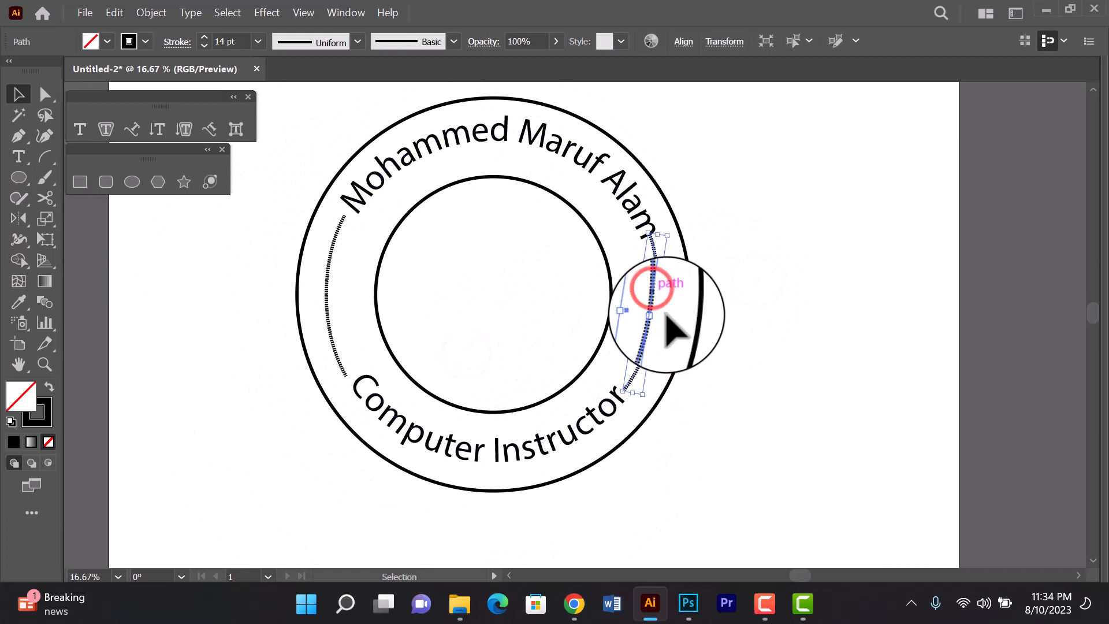
click(718, 314)
click(559, 148)
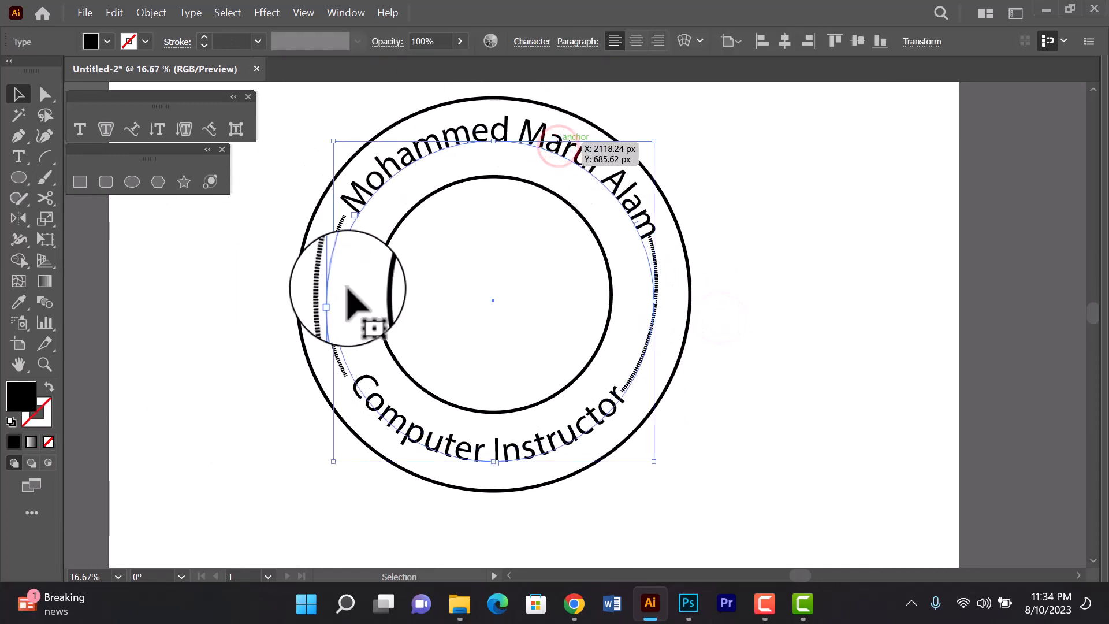
click(190, 217)
click(388, 185)
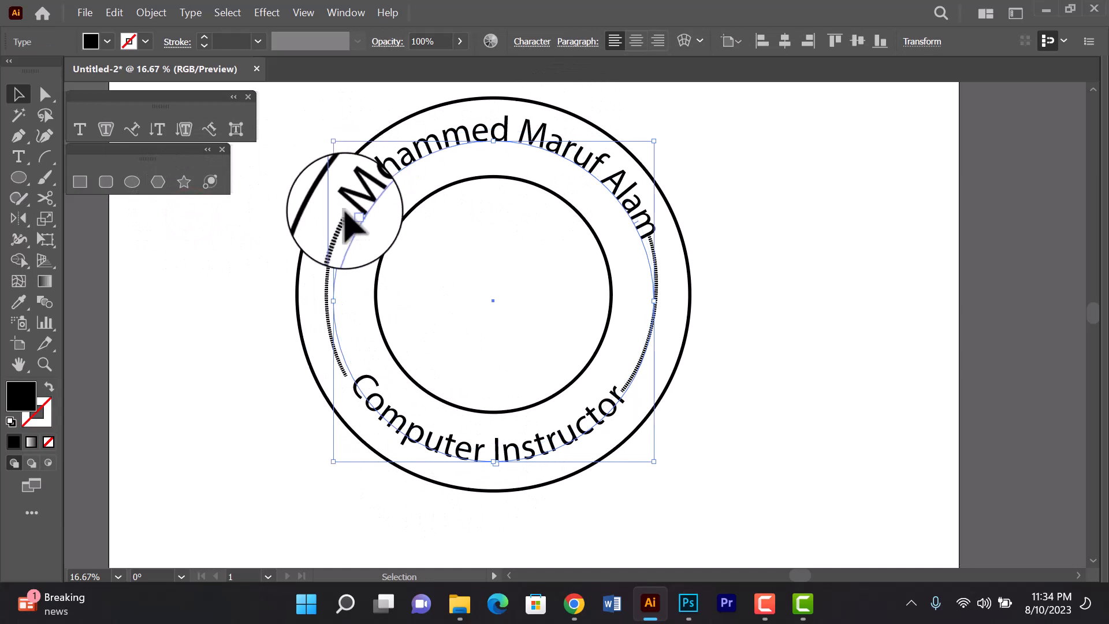
drag(357, 216, 357, 226)
key(ctrl+z)
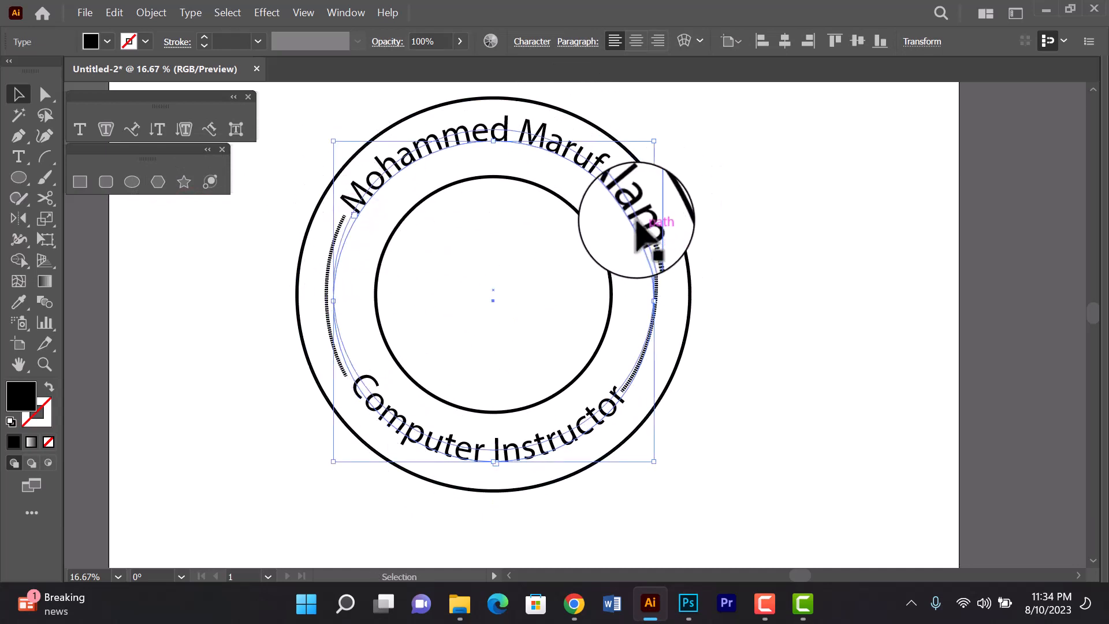
drag(634, 224, 636, 217)
click(747, 255)
Shift the "Computer Instructor" text slightly along its path to balance its gaps to the two dashed arcs.
ctrl+click(590, 417)
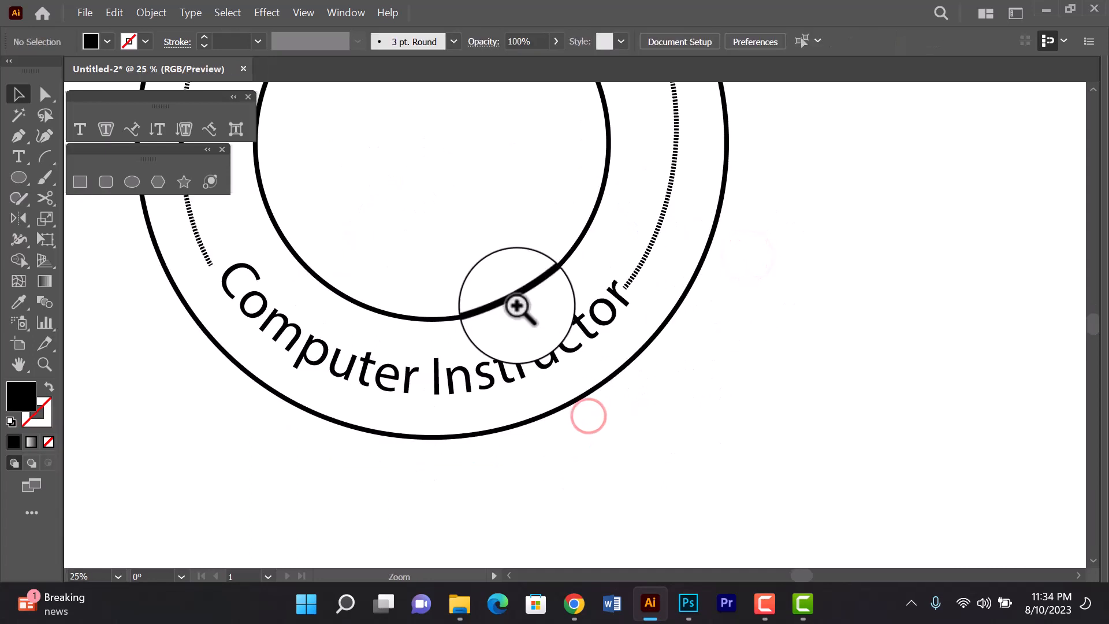
click(532, 361)
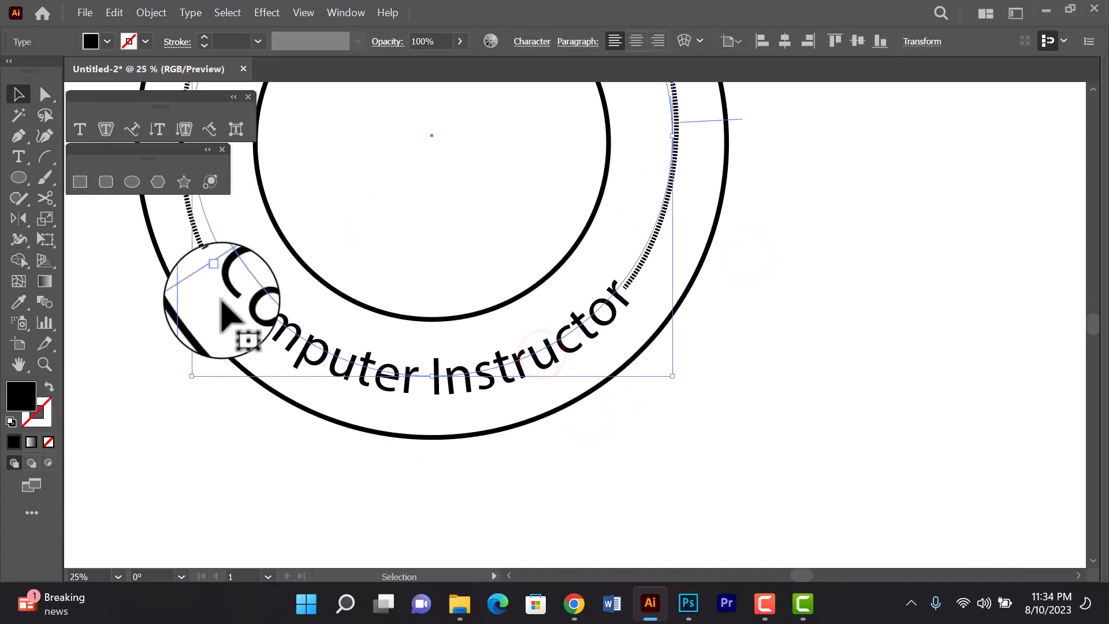
drag(198, 285, 193, 280)
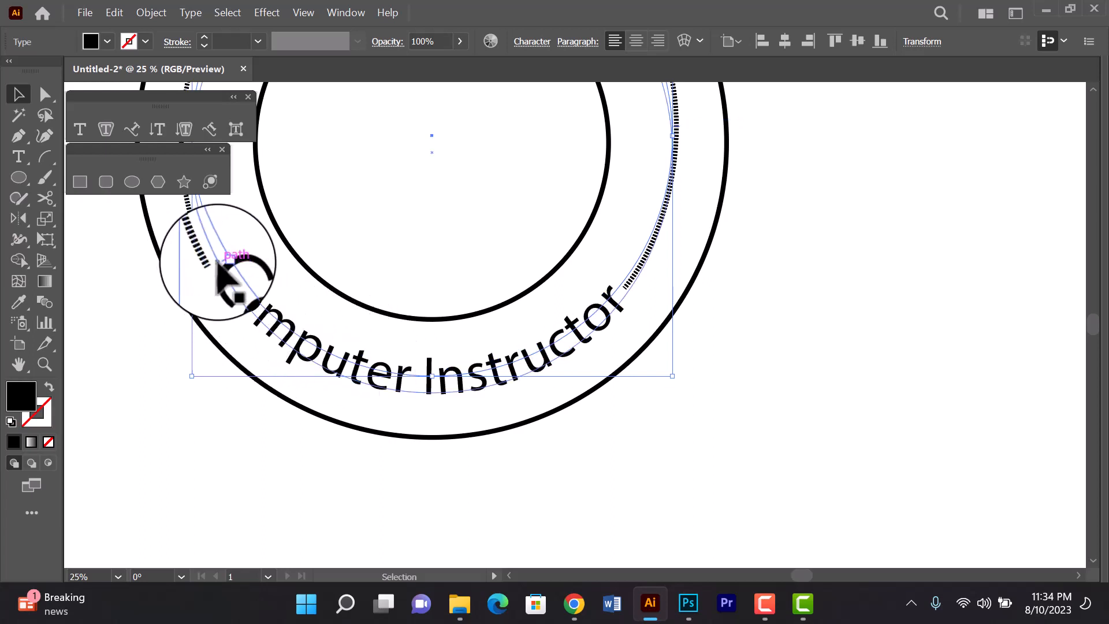
drag(220, 262, 235, 272)
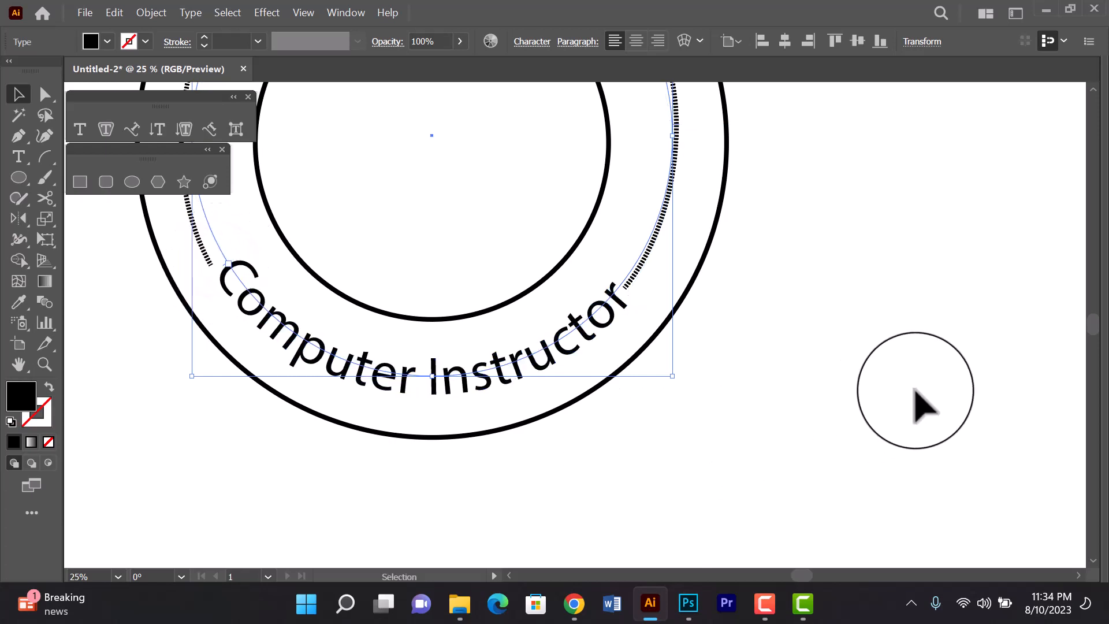
click(915, 390)
ctrl+alt+click(670, 341)
ctrl+click(478, 284)
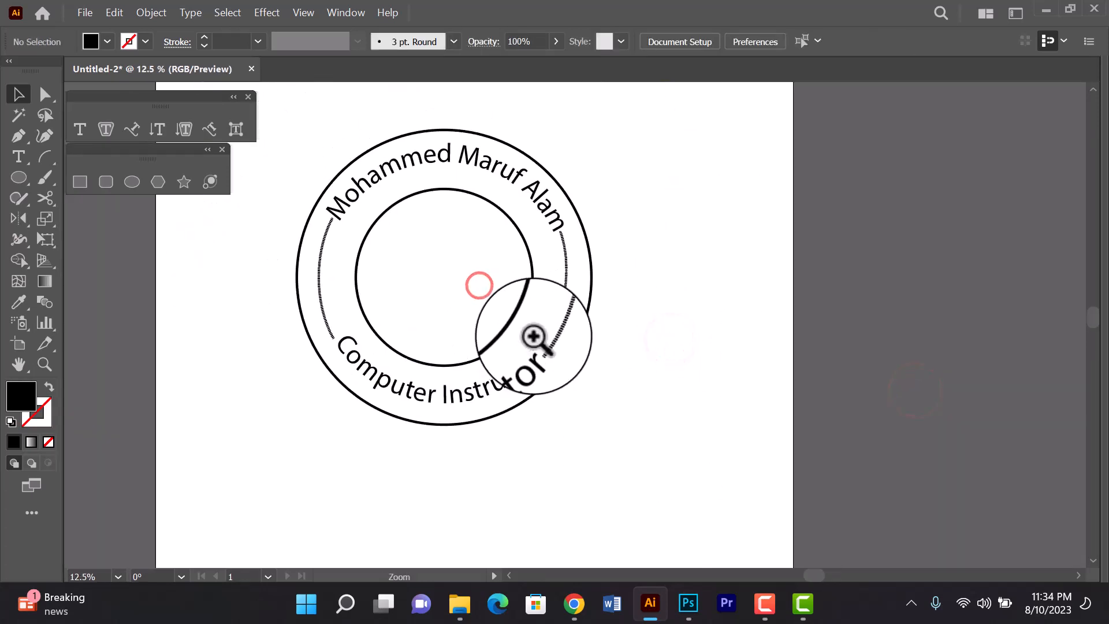
ctrl+click(528, 320)
drag(603, 307, 527, 301)
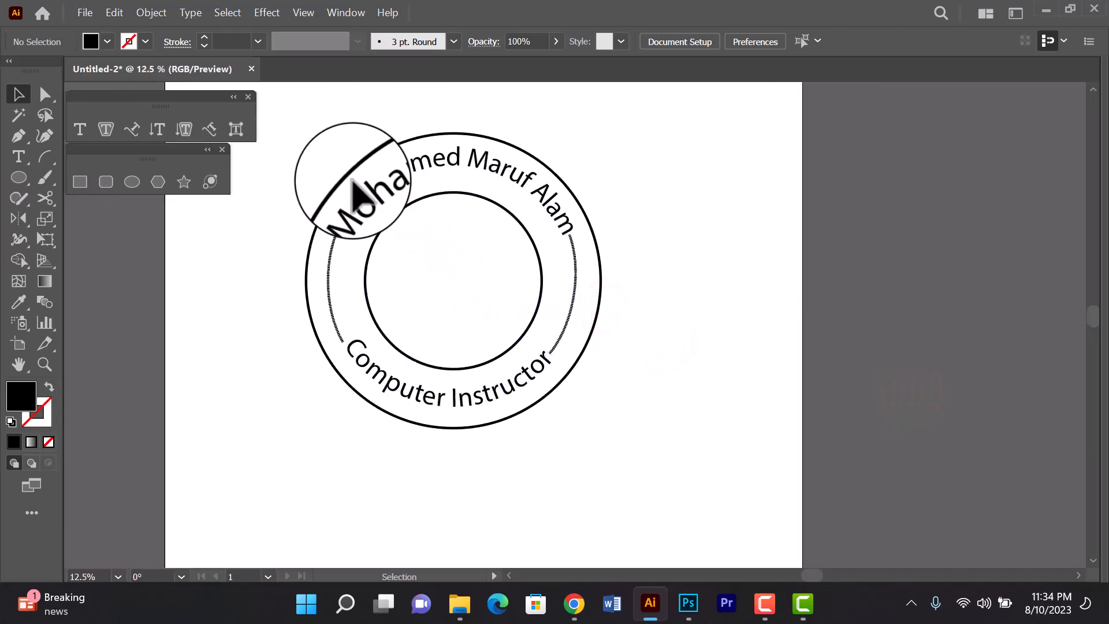
mouse_move(309, 141)
mouse_down()
mouse_move(609, 495)
mouse_move(618, 463)
mouse_up()
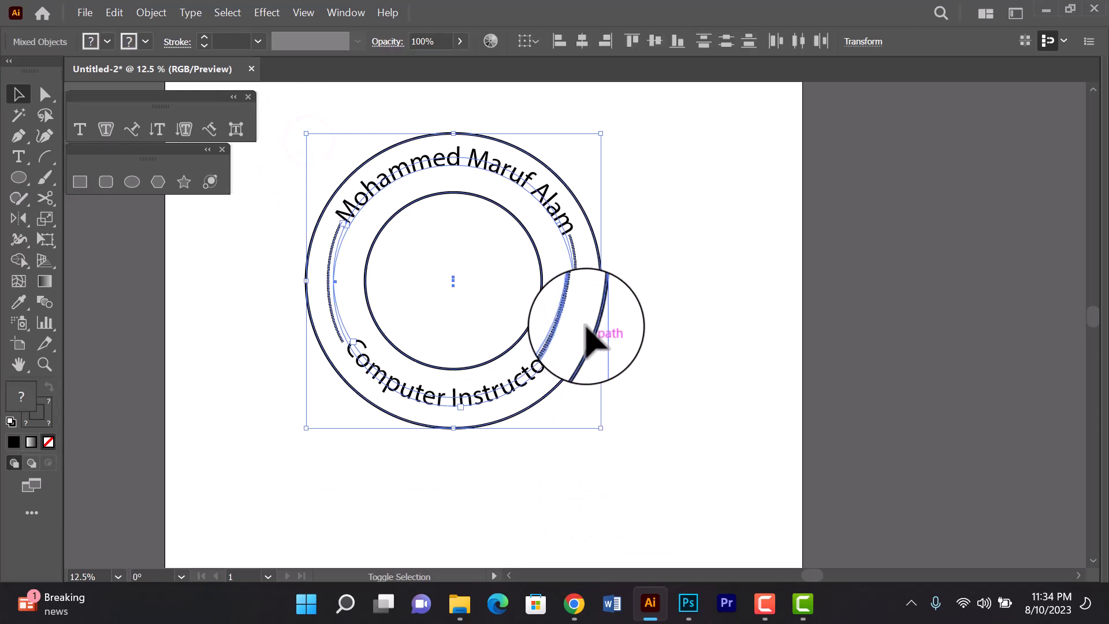
shift+click(588, 342)
shift+click(522, 336)
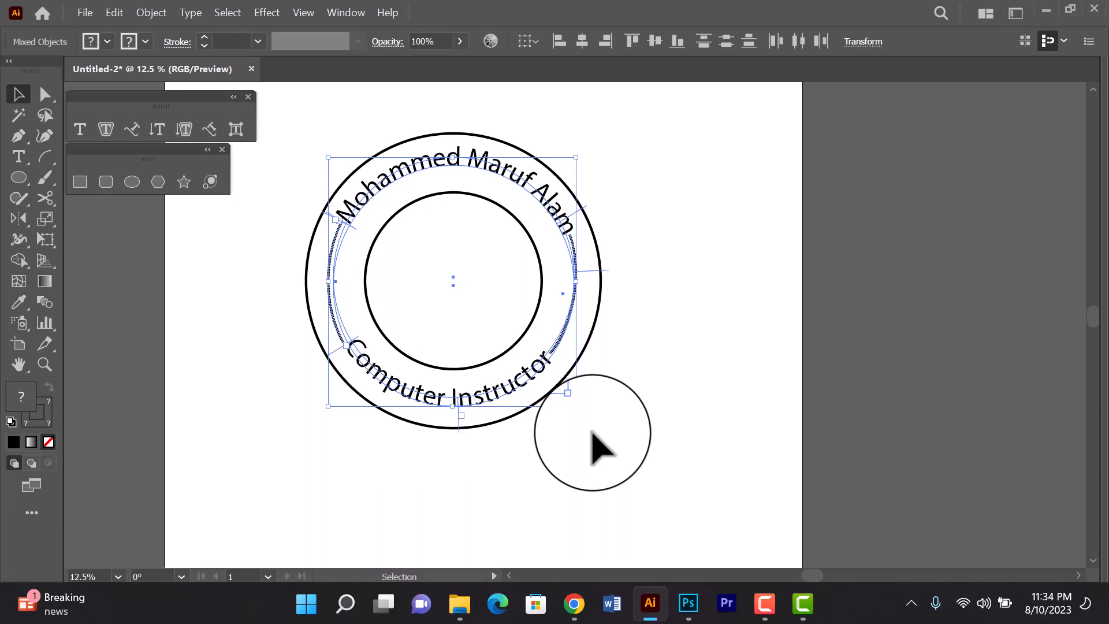
click(629, 340)
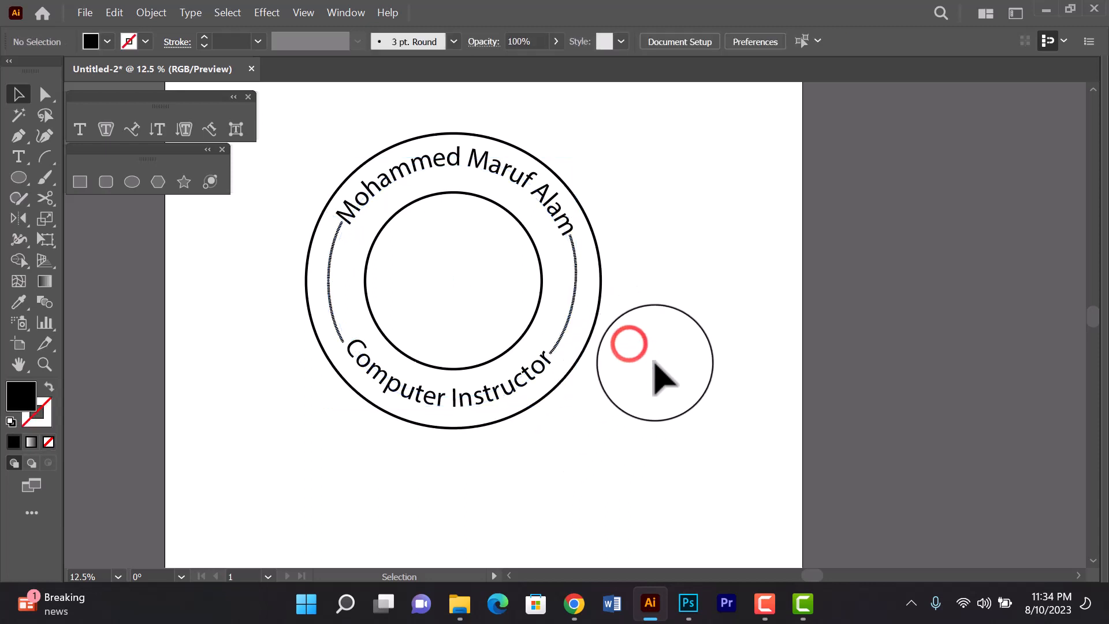
Enlarge the inner circle proportionally about its center to narrow the ring around the lettering.
ctrl+click(505, 283)
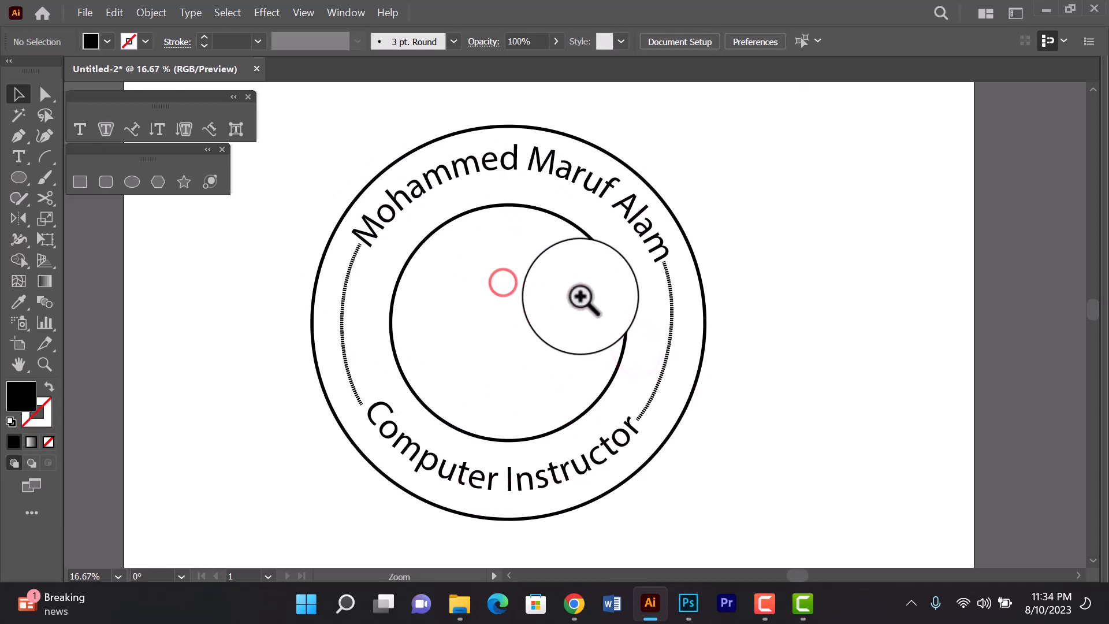
click(529, 205)
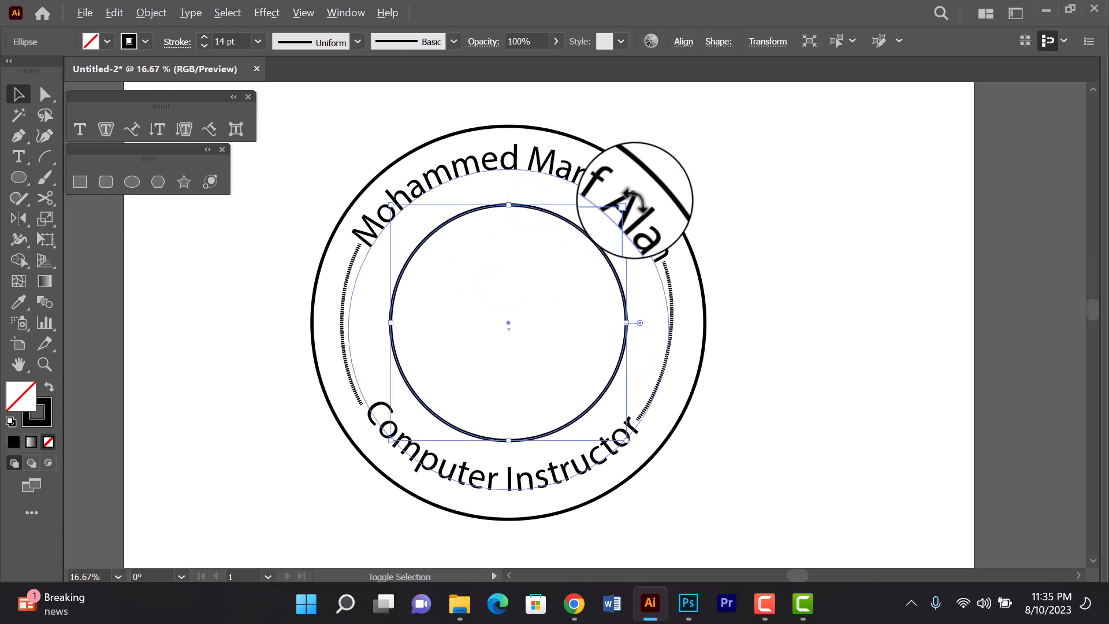
drag(627, 205, 647, 185)
Nudge the "Computer Instructor" text slightly downward to center it between the inner and outer circles.
click(518, 479)
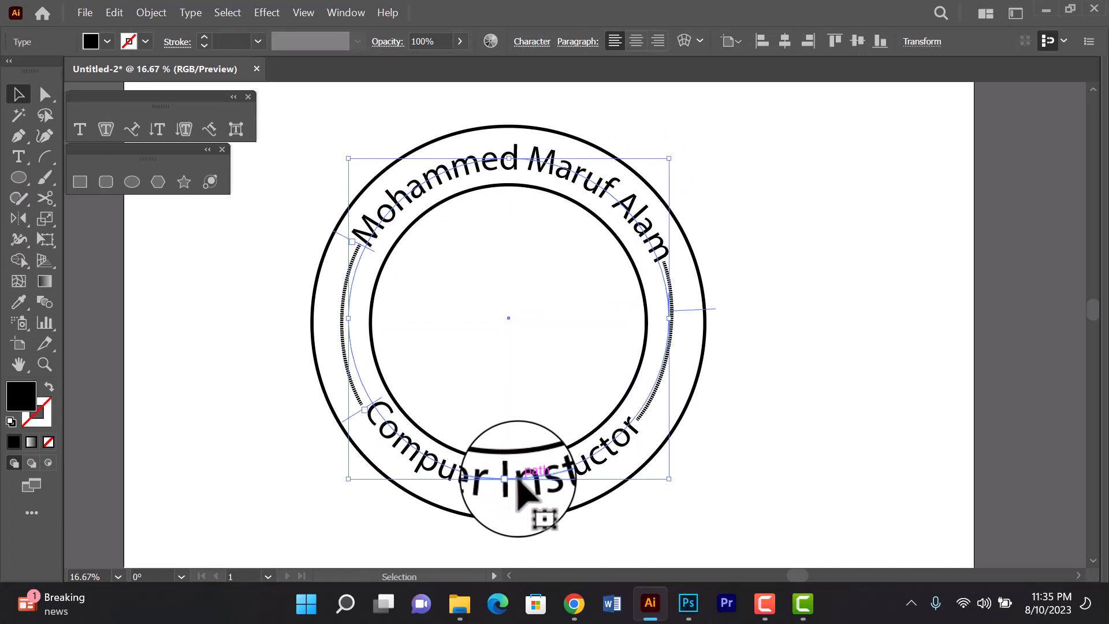
drag(518, 480, 518, 484)
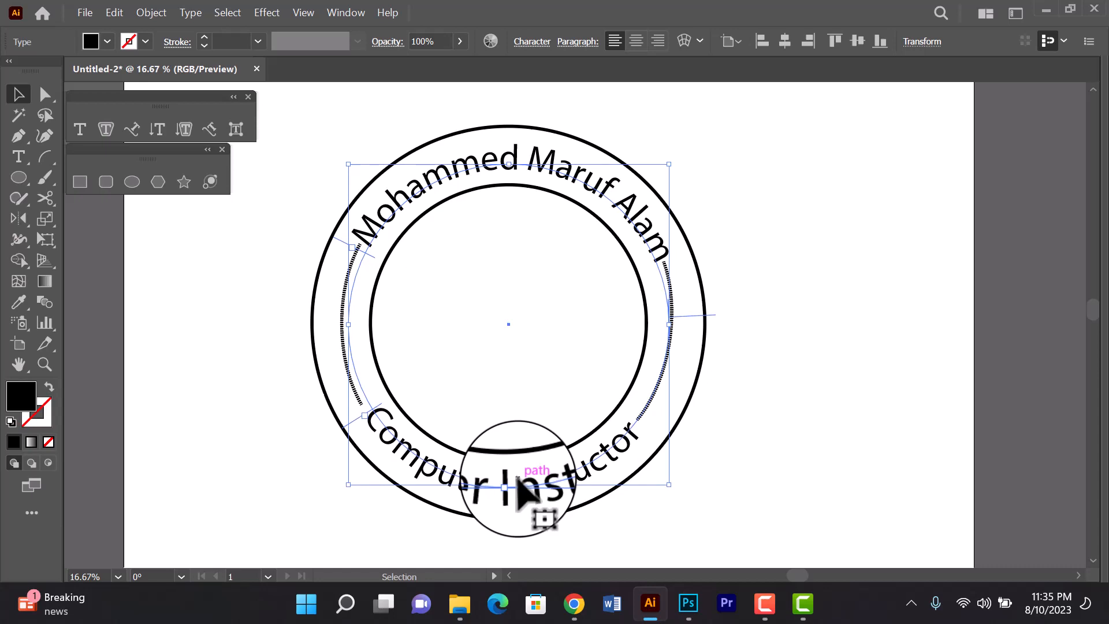
click(733, 337)
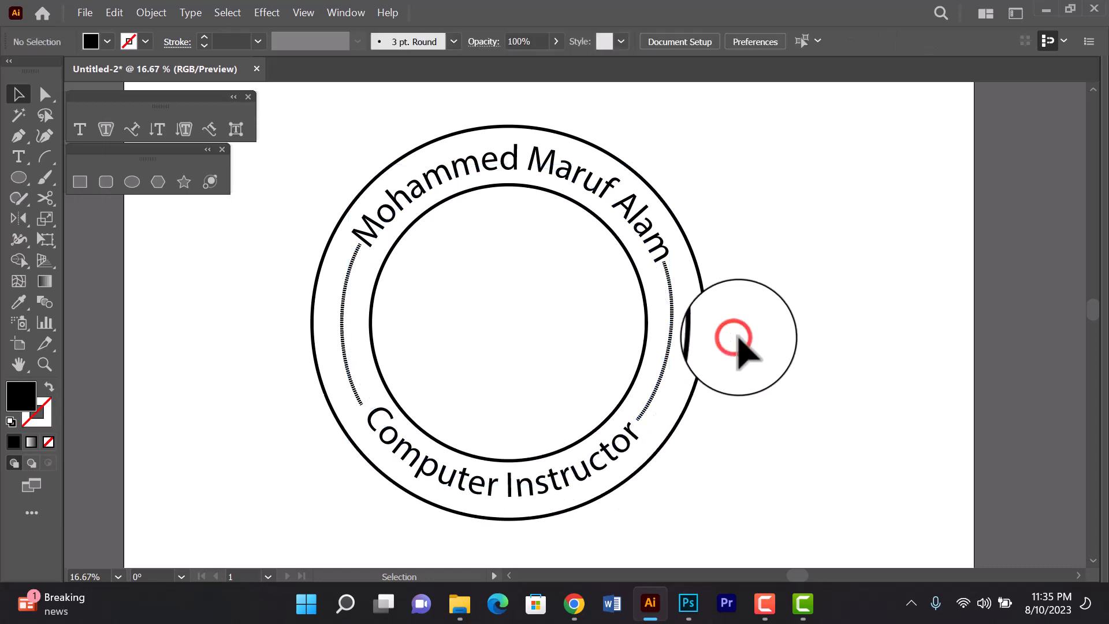
Swap the inner circle's fill and stroke to make it a solid black disc.
key(ctrl+space)
click(623, 321)
alt+click(520, 360)
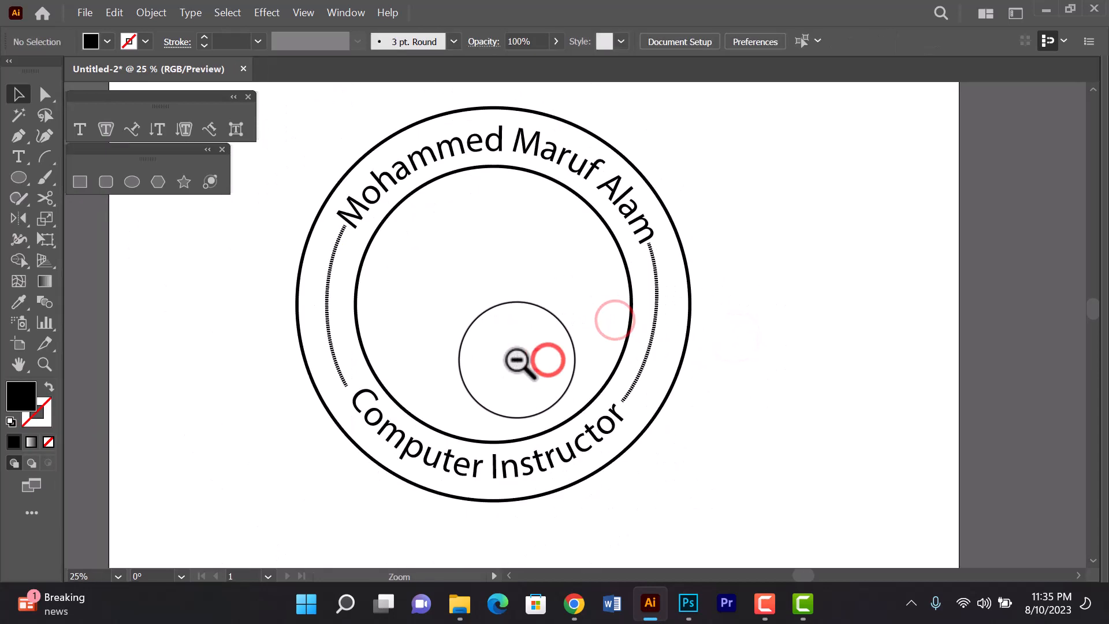
alt+click(516, 362)
click(571, 287)
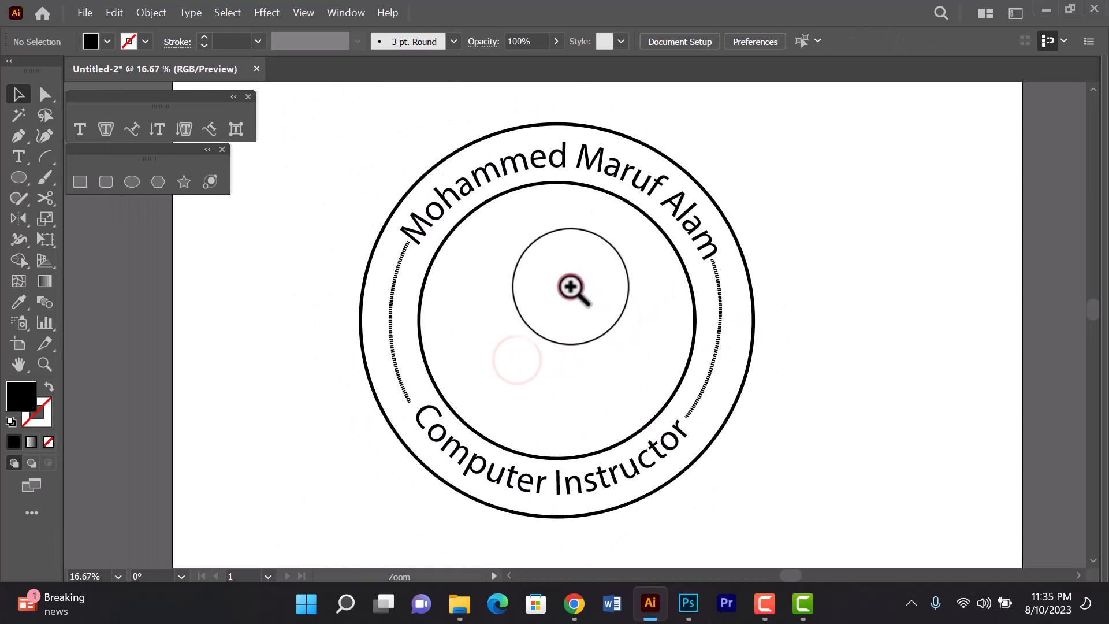
click(519, 187)
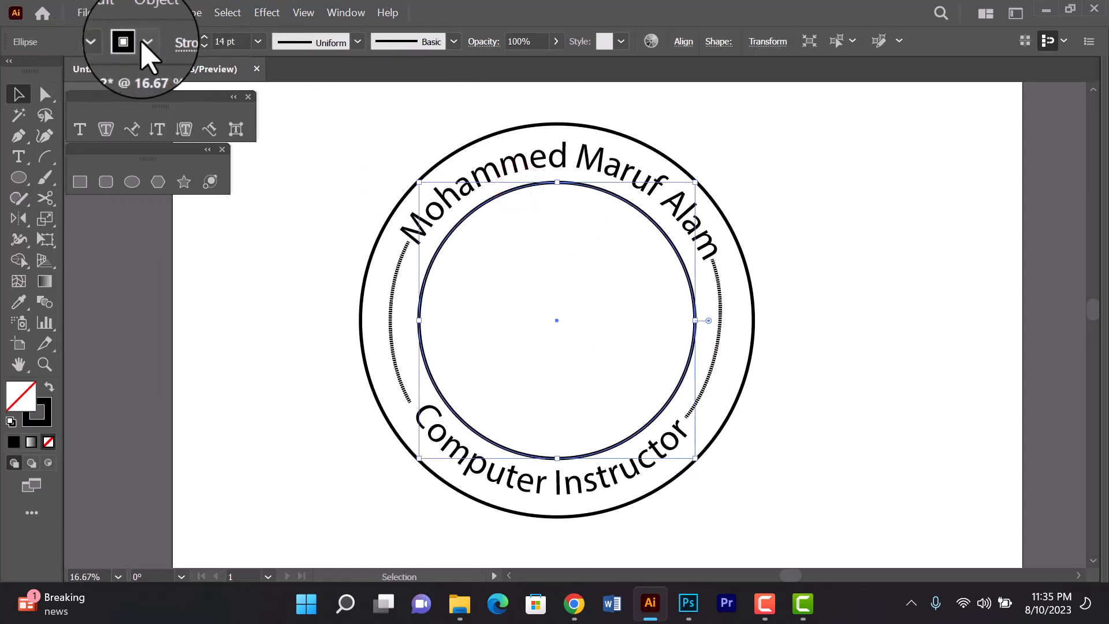
key(shift+x)
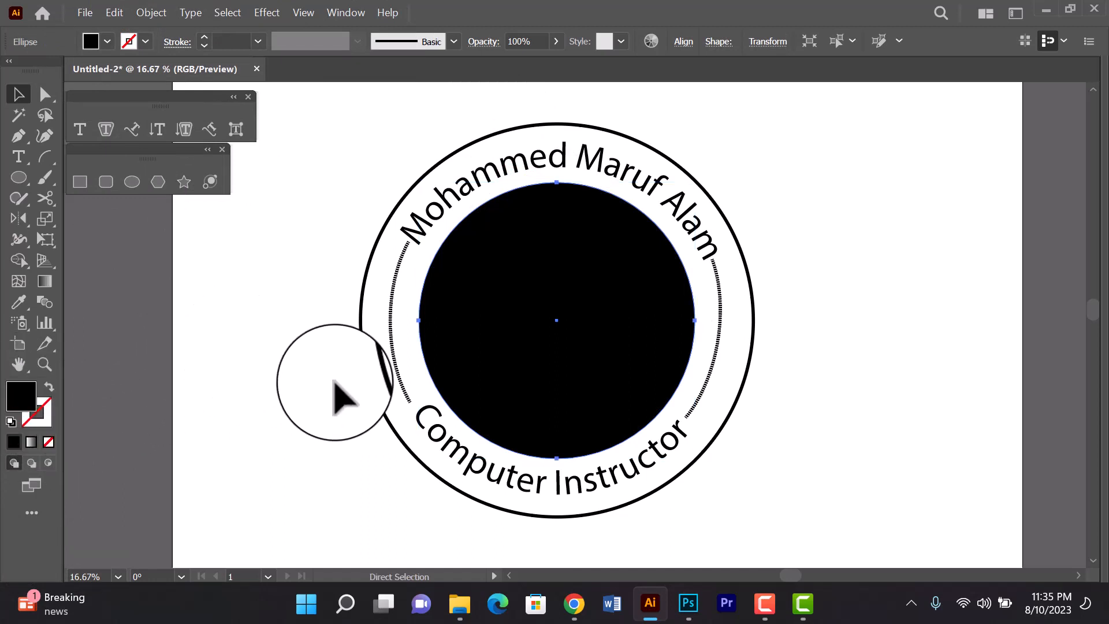
Create a slightly smaller concentric copy of the black disc with no fill and a white stroke.
mouse_move(694, 182)
mouse_down()
mouse_move(677, 199)
mouse_move(696, 175)
mouse_up()
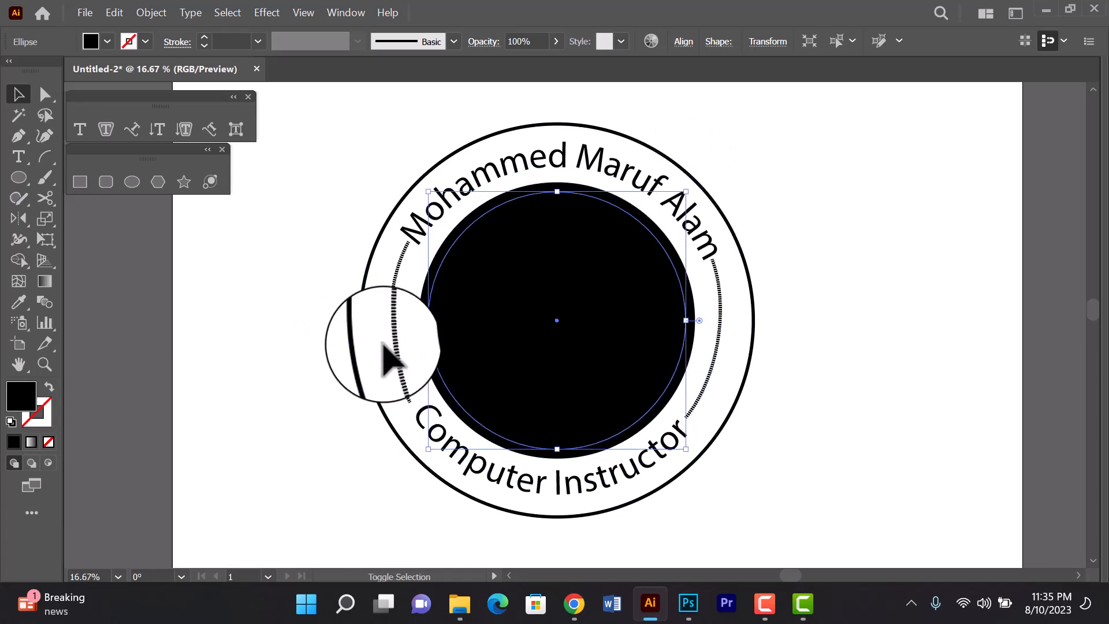
key(shift+x)
click(146, 41)
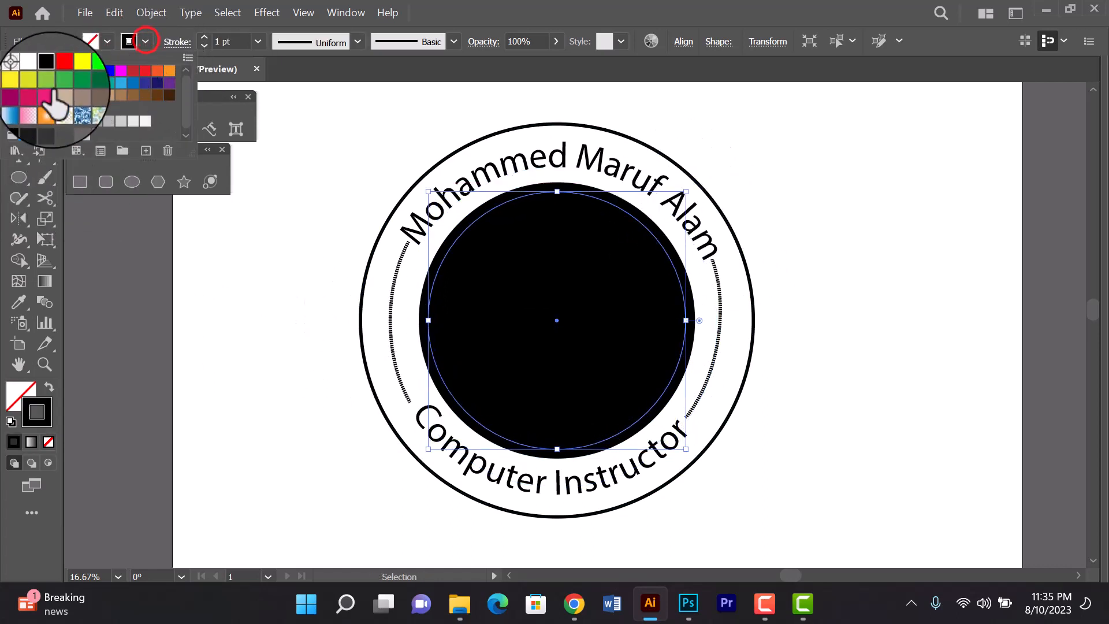
click(236, 367)
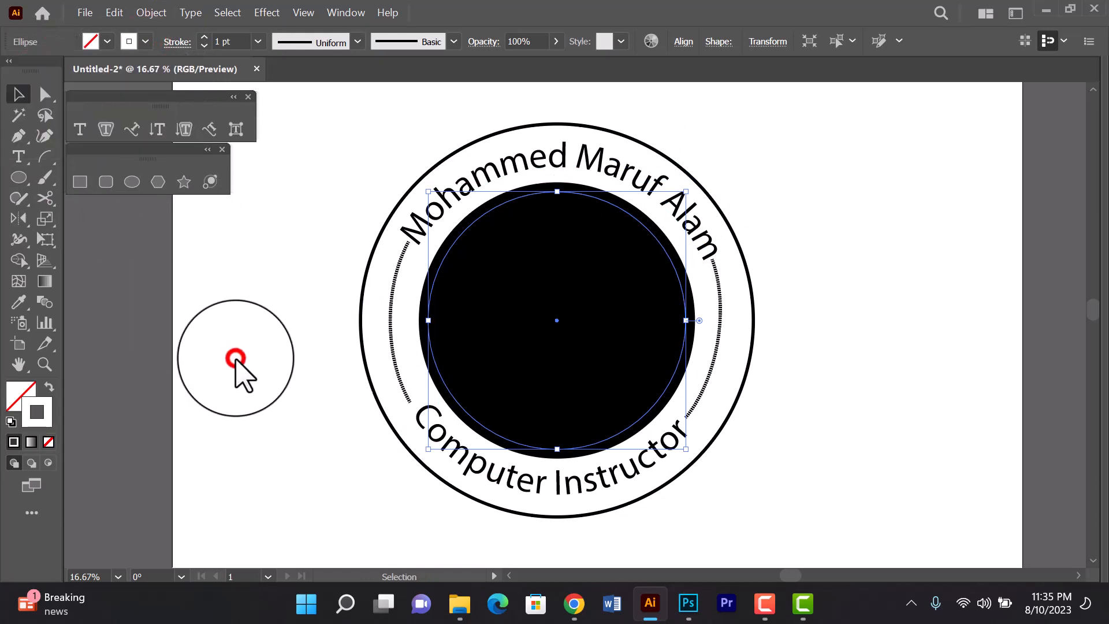
Set the stroke weight of the smaller concentric circle to 12 pt.
click(459, 240)
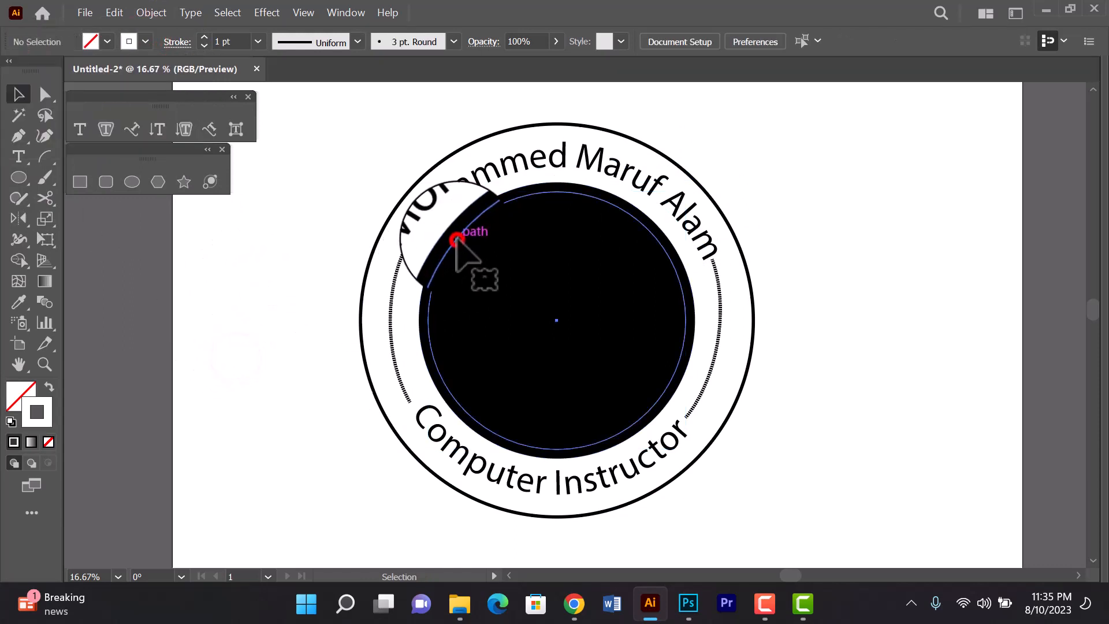
click(202, 36)
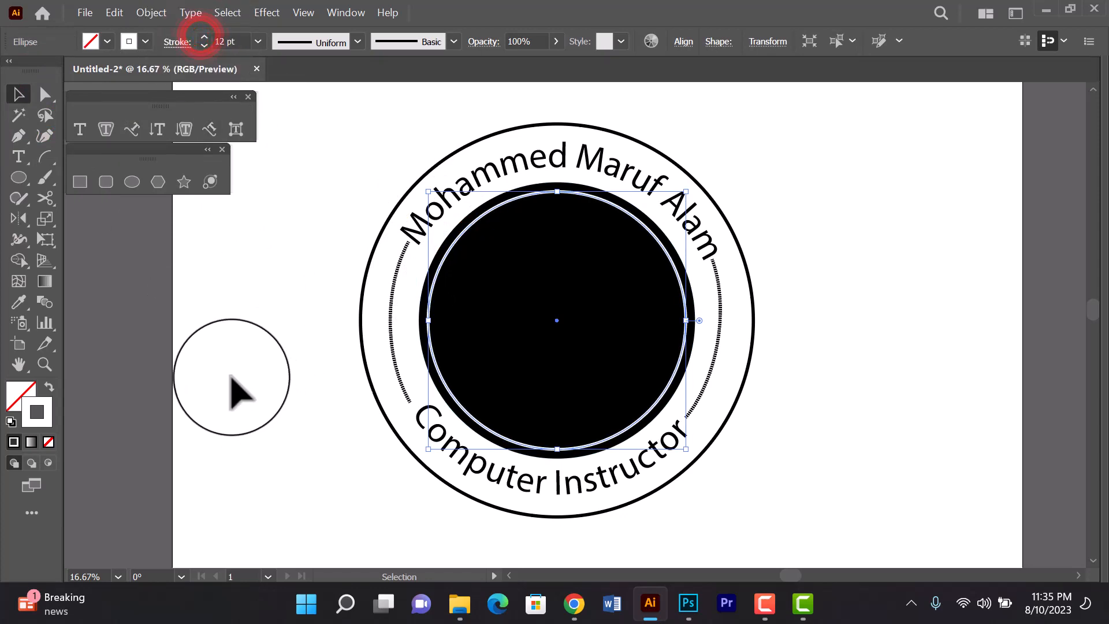
click(237, 358)
Add the point text "MCI" on the blank artboard area beside the stamp.
alt+click(372, 354)
click(530, 346)
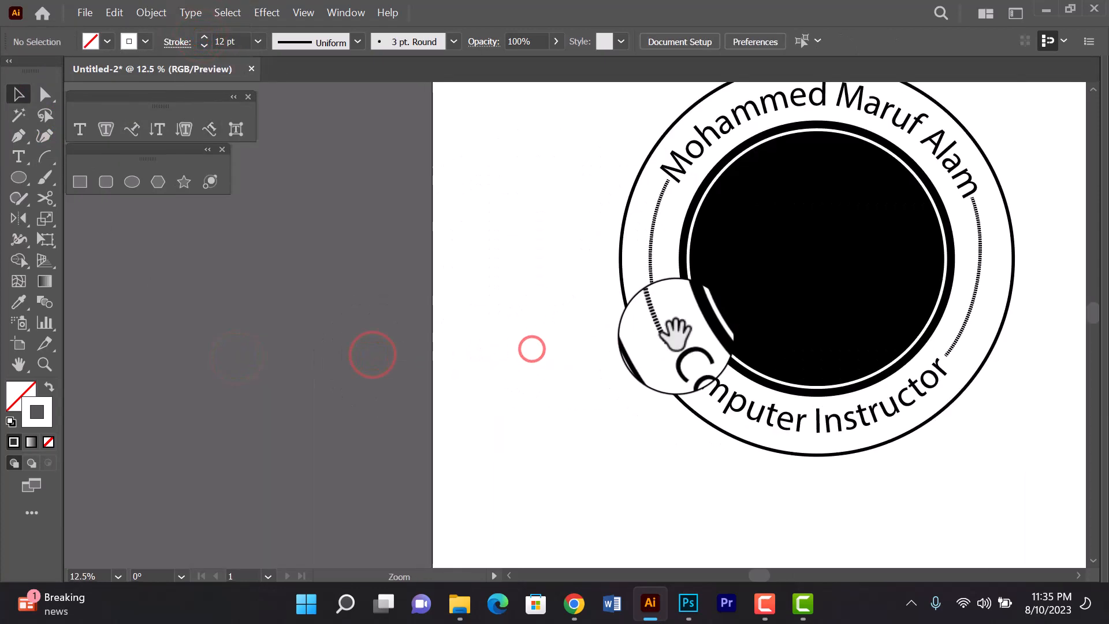
drag(675, 335, 406, 314)
alt+click(642, 322)
click(564, 296)
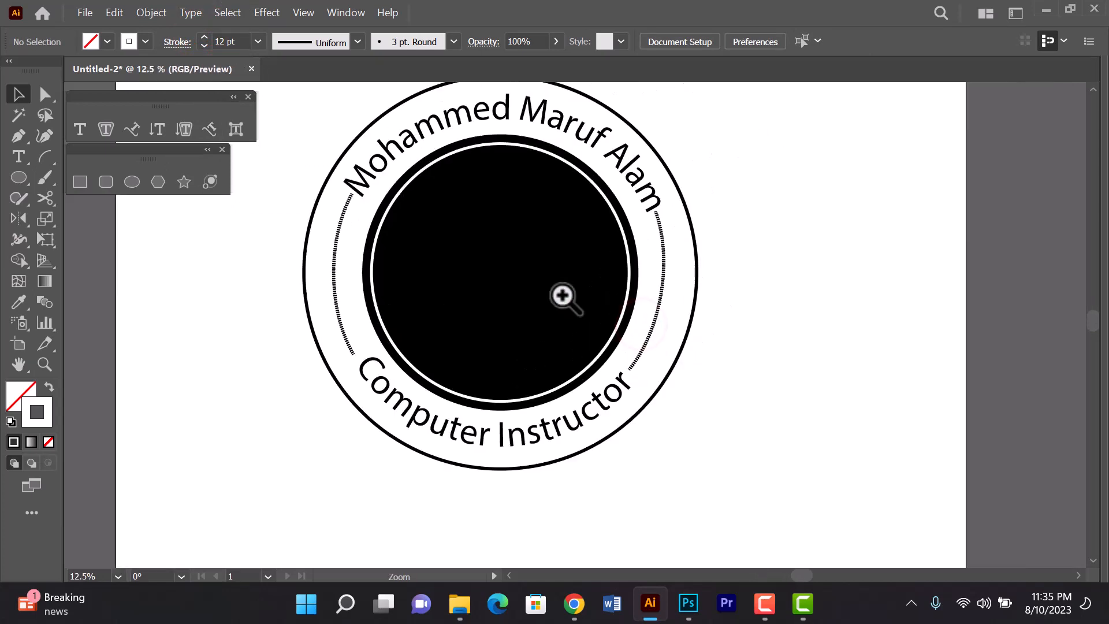
key(t)
click(191, 342)
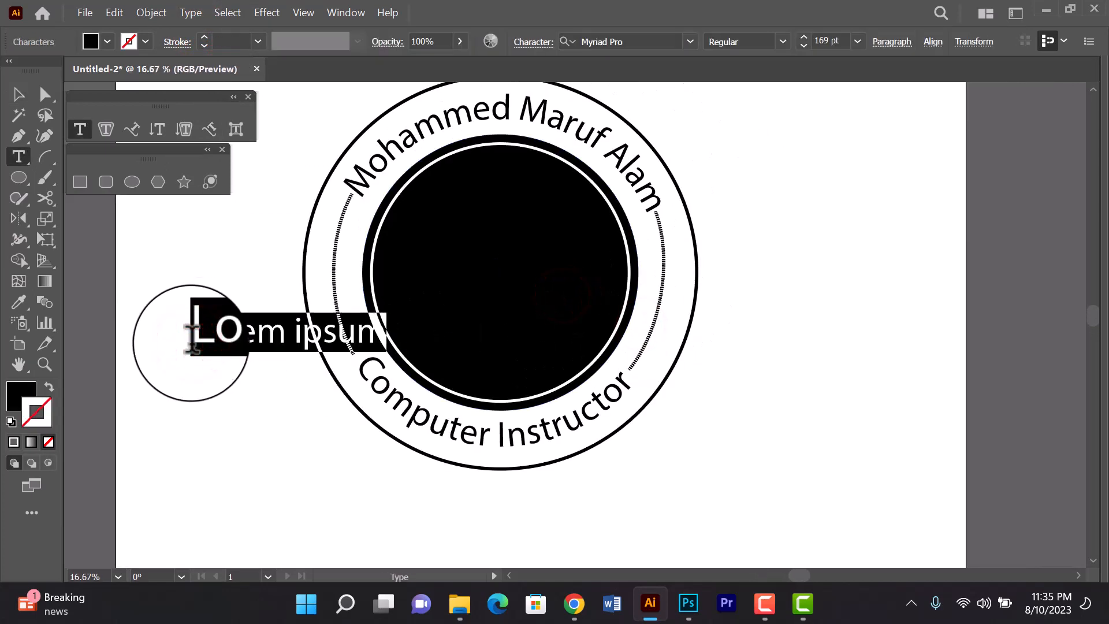
text(MCI)
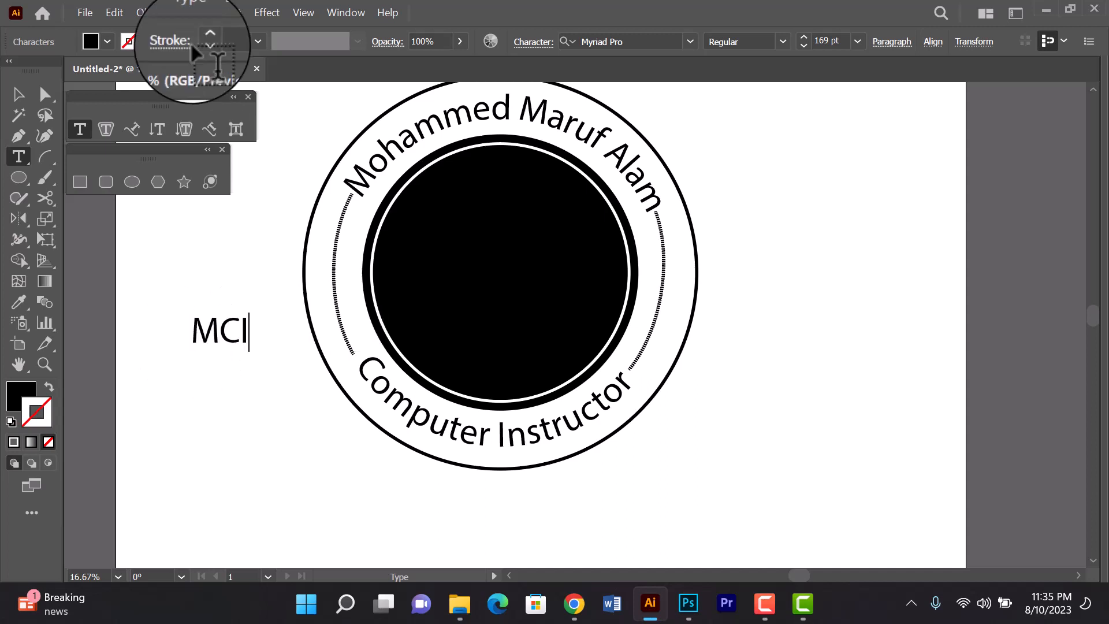
key(Escape)
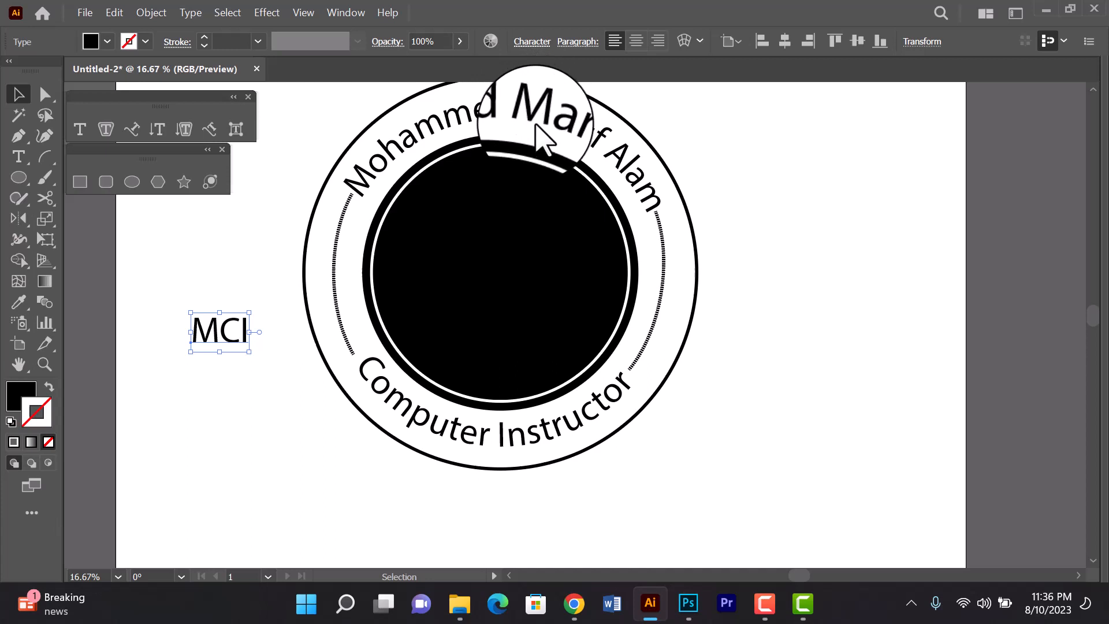
Change the font of the "MCI" text to Bauhaus 93.
click(532, 41)
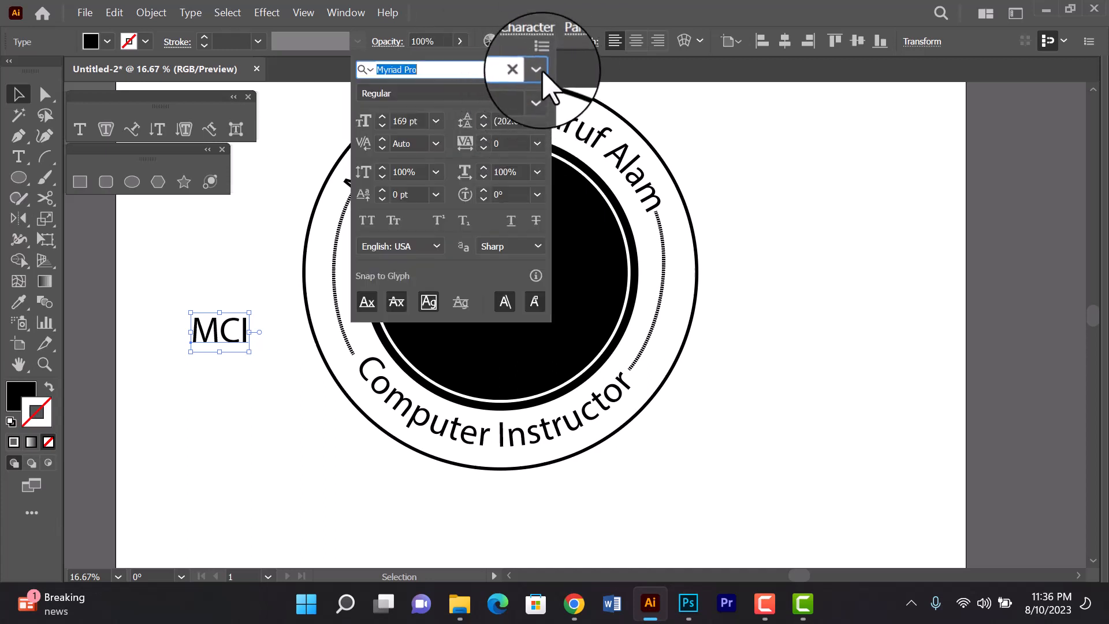
click(536, 69)
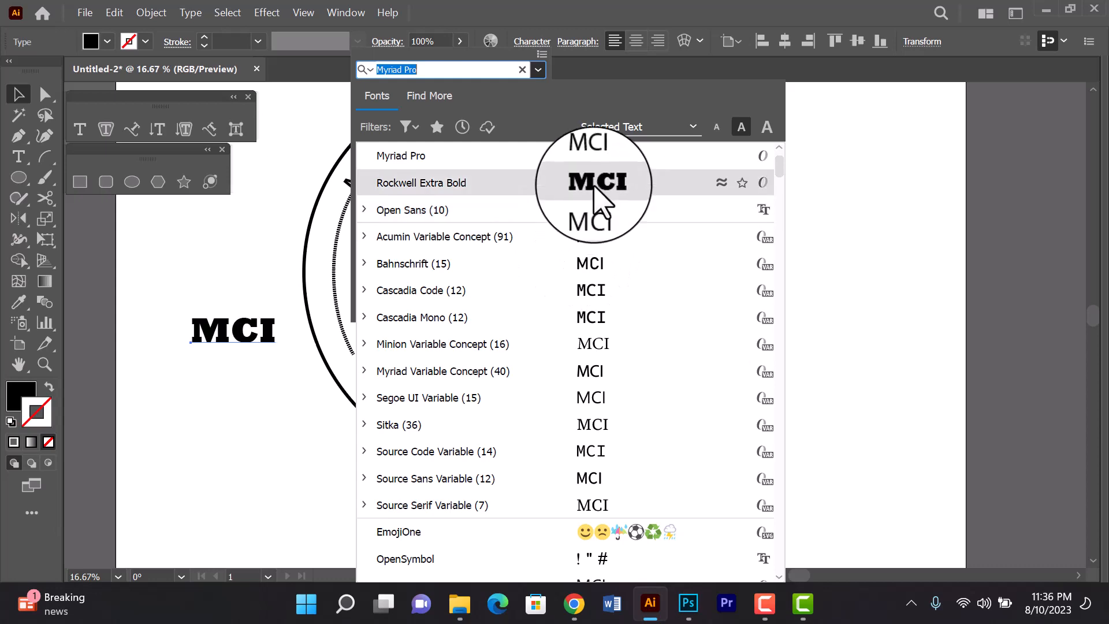
scroll(589, 350, down, 15)
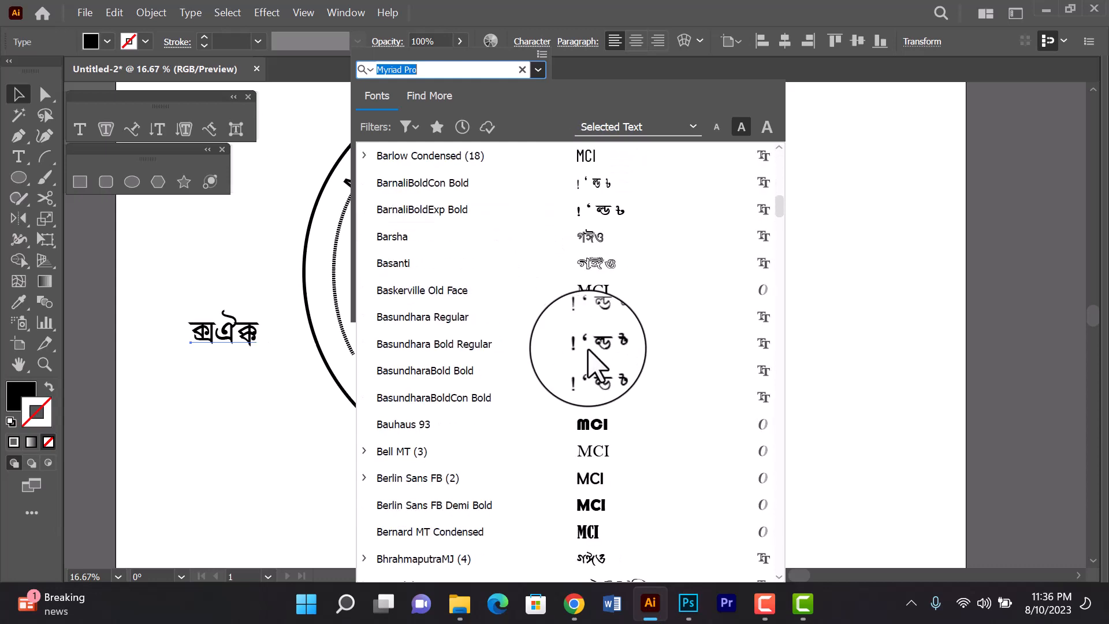
click(595, 425)
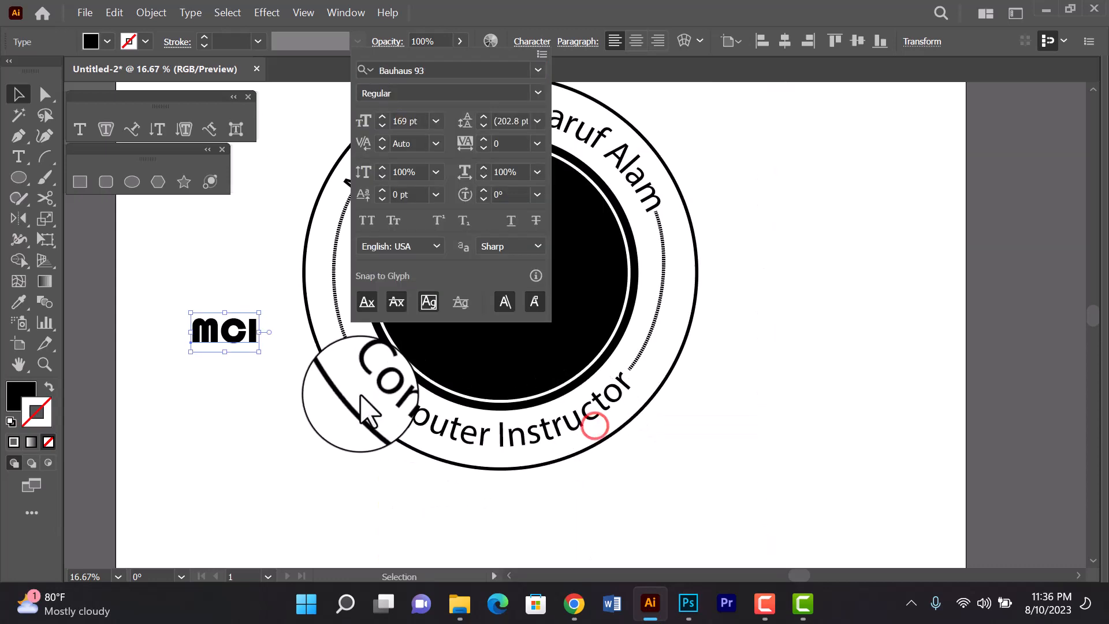
key(Escape)
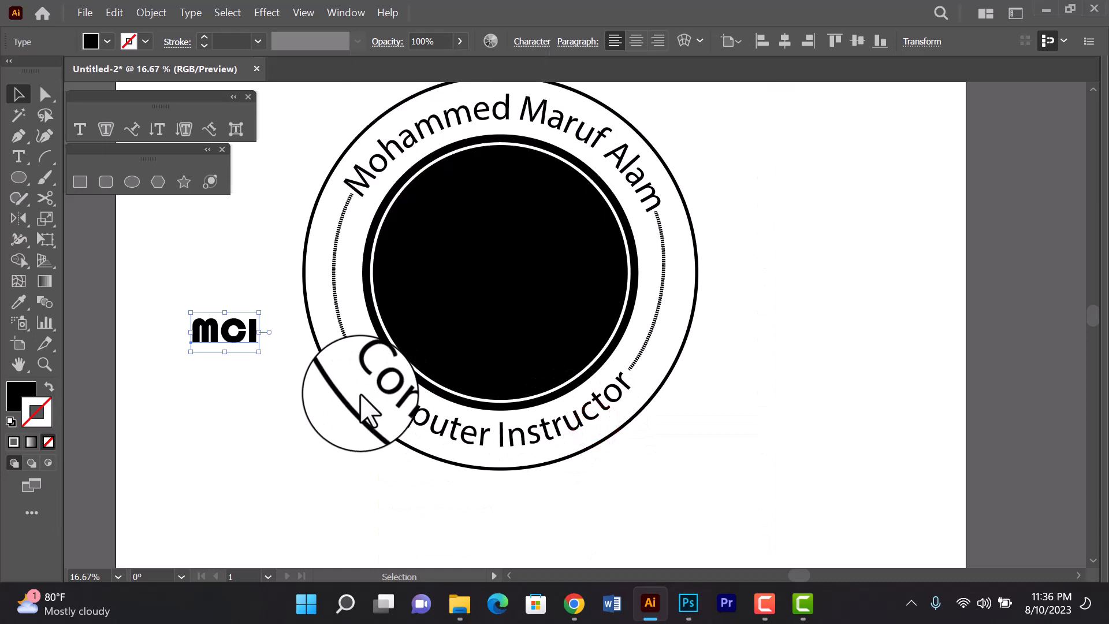
Place the "MCI" text inside the black disc as outlined shapes and fill it white.
drag(230, 338, 494, 278)
click(107, 41)
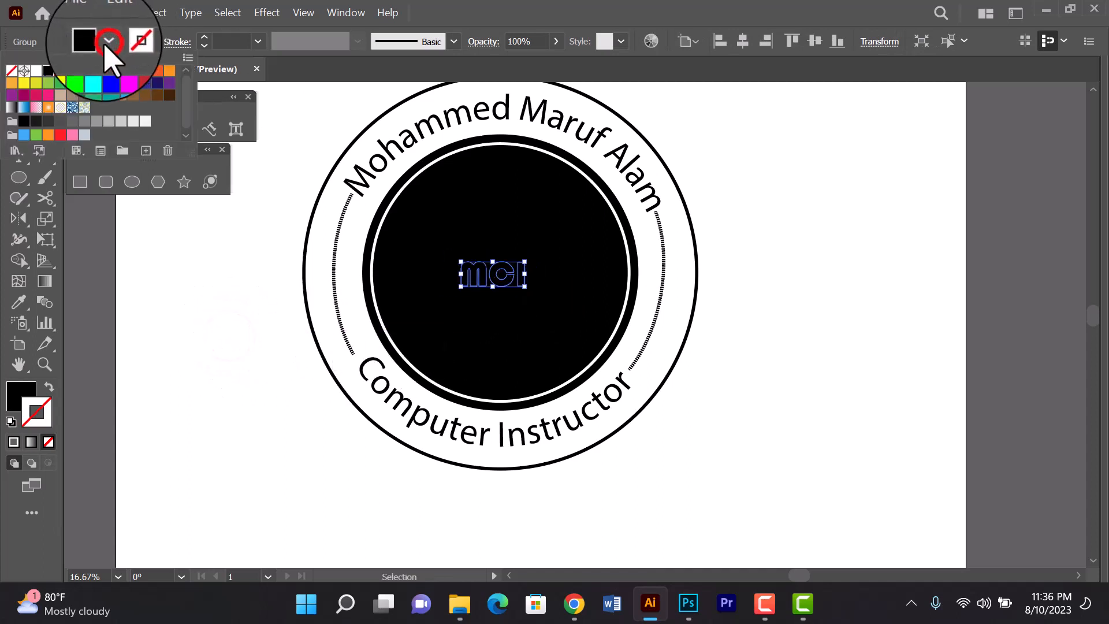
click(35, 71)
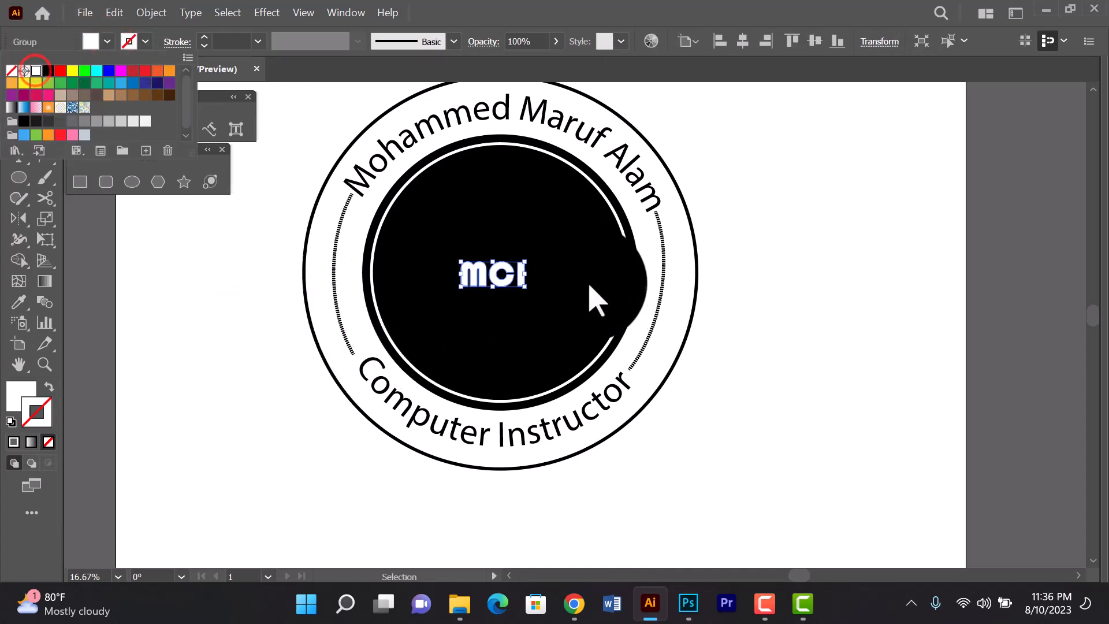
Enlarge the white "MCI" lettering and align it horizontally and vertically to the center of the black disc.
click(523, 283)
drag(525, 285, 580, 355)
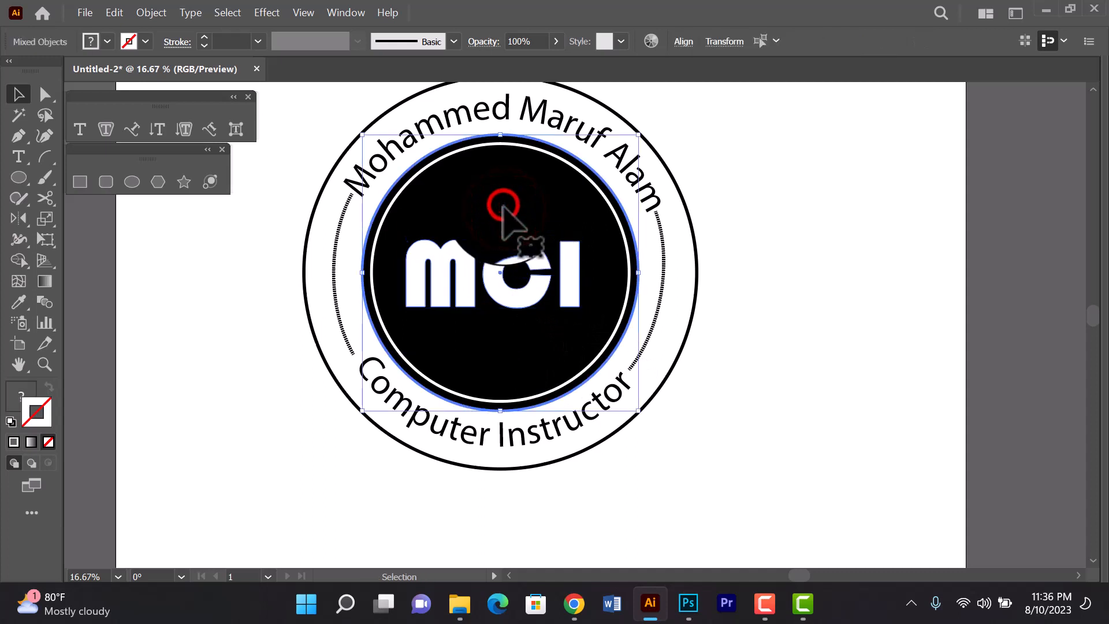
click(683, 42)
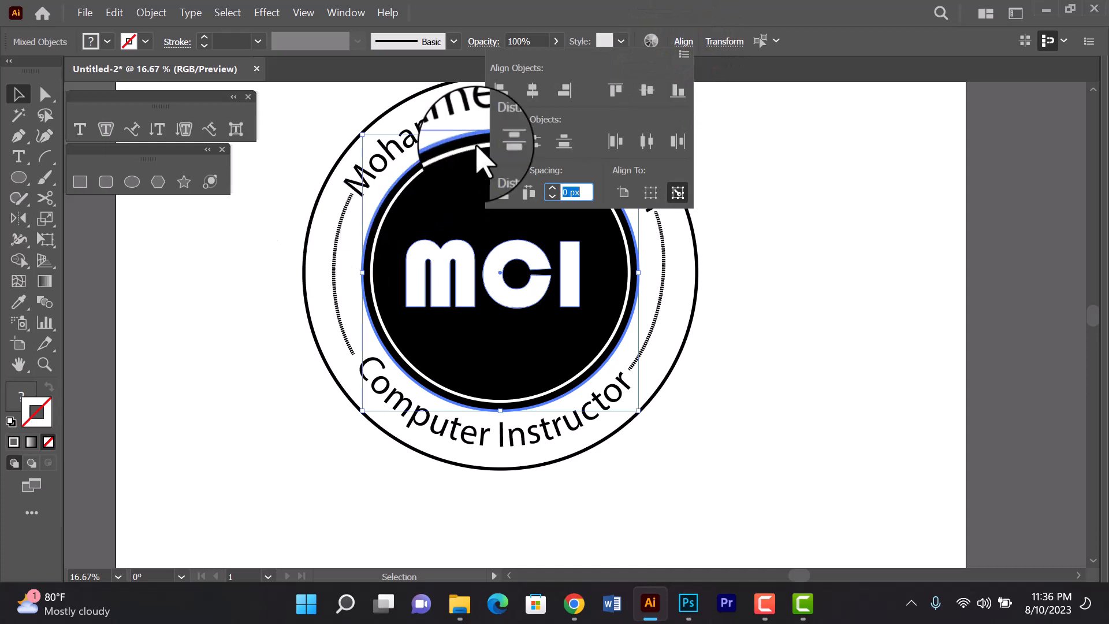
click(532, 91)
click(647, 90)
click(759, 238)
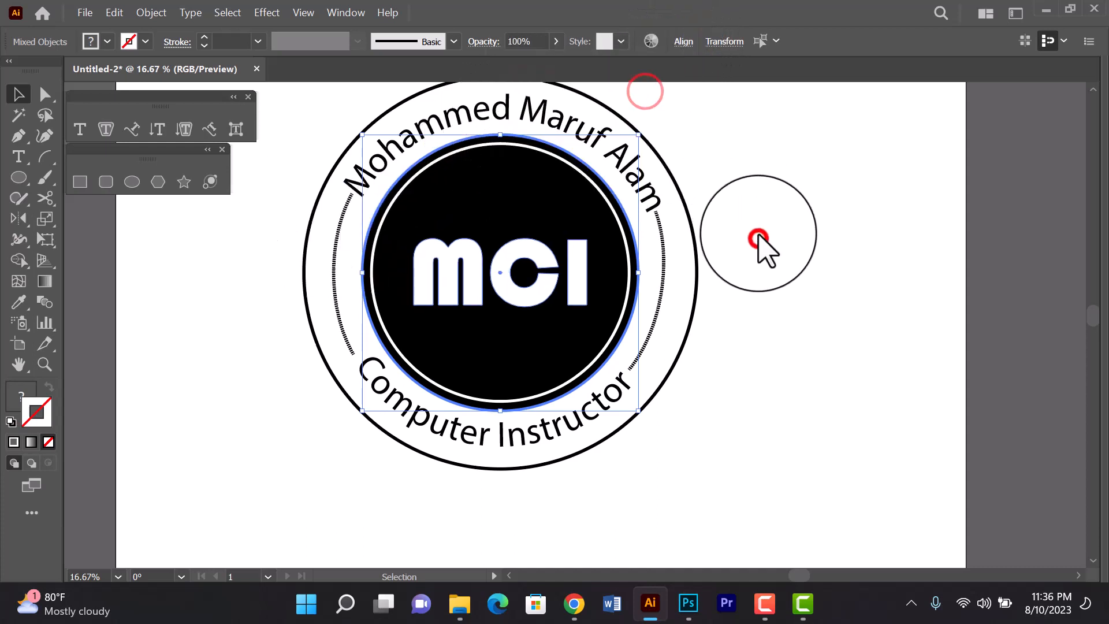
click(757, 232)
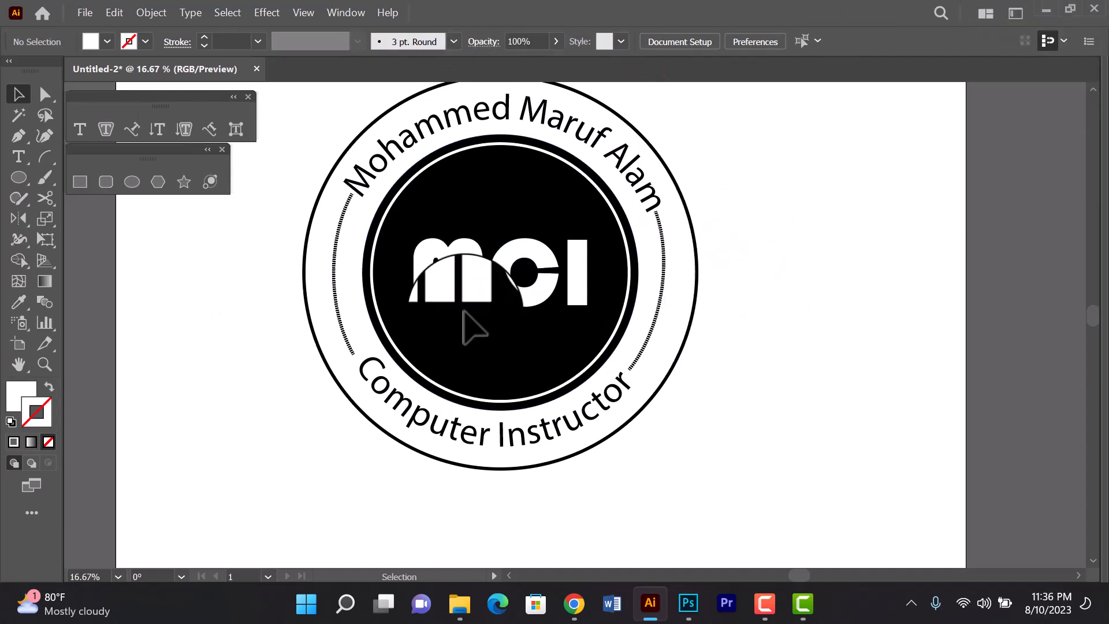
drag(511, 227, 510, 253)
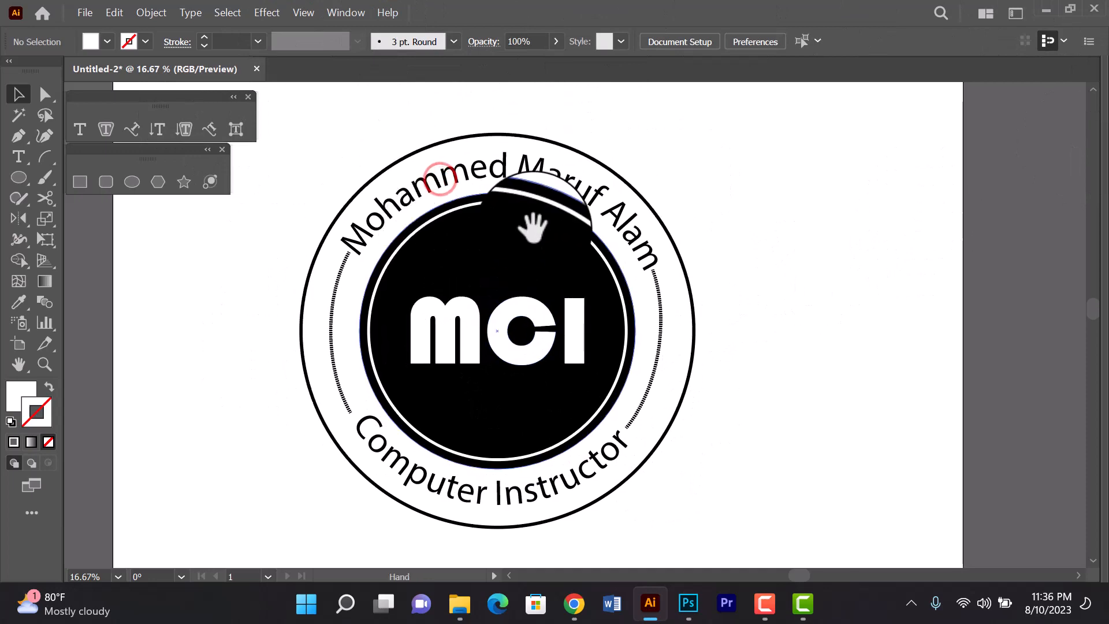
ctrl+alt+click(530, 231)
ctrl+alt+click(528, 230)
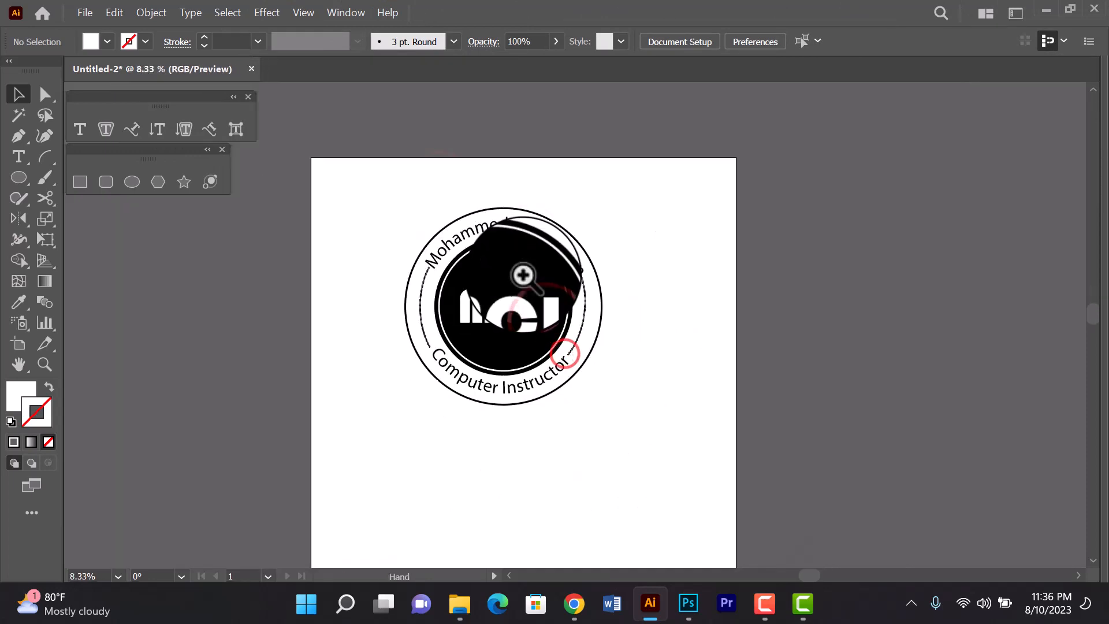
ctrl+click(524, 269)
ctrl+click(561, 322)
ctrl+alt+click(565, 342)
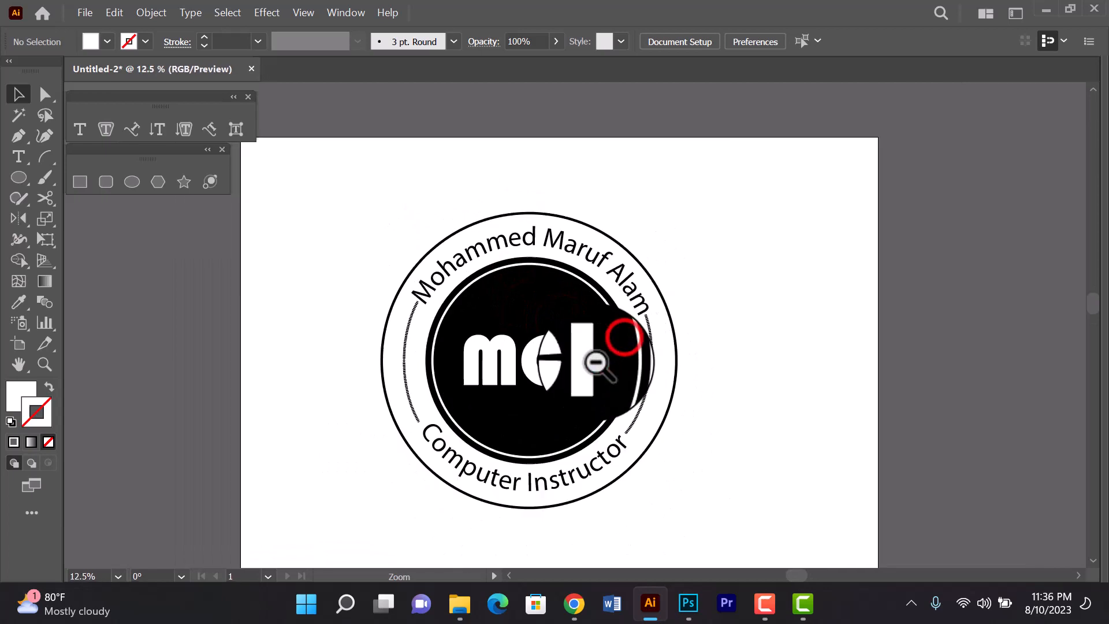
Lower the opacity of both dashed side arcs on the stamp's ring to 36%.
ctrl+click(567, 302)
ctrl+click(568, 311)
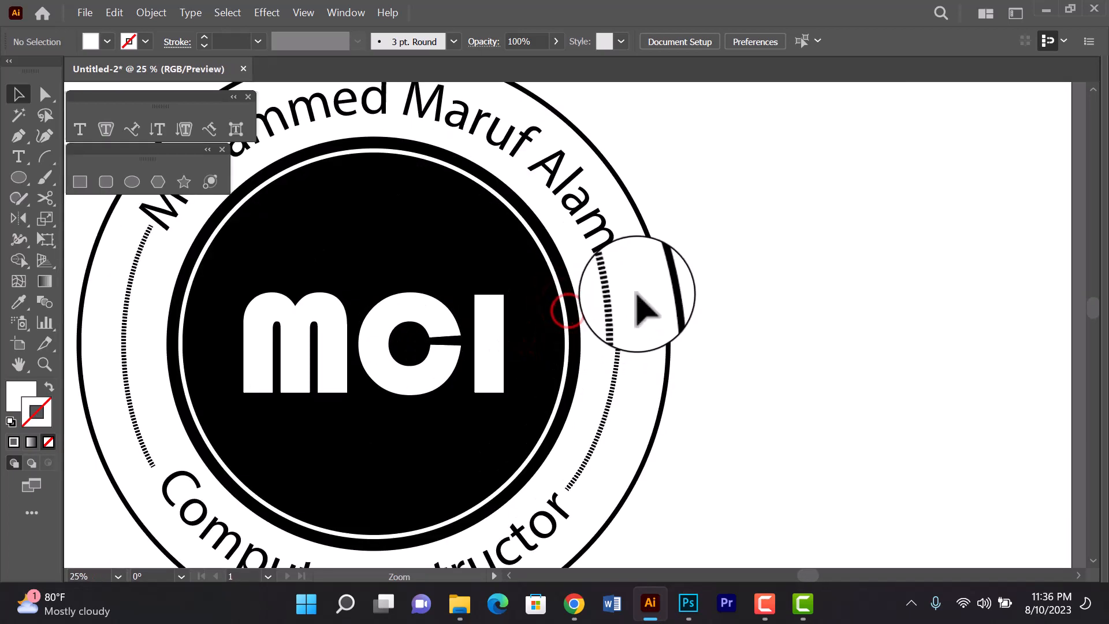
click(617, 302)
shift+click(127, 315)
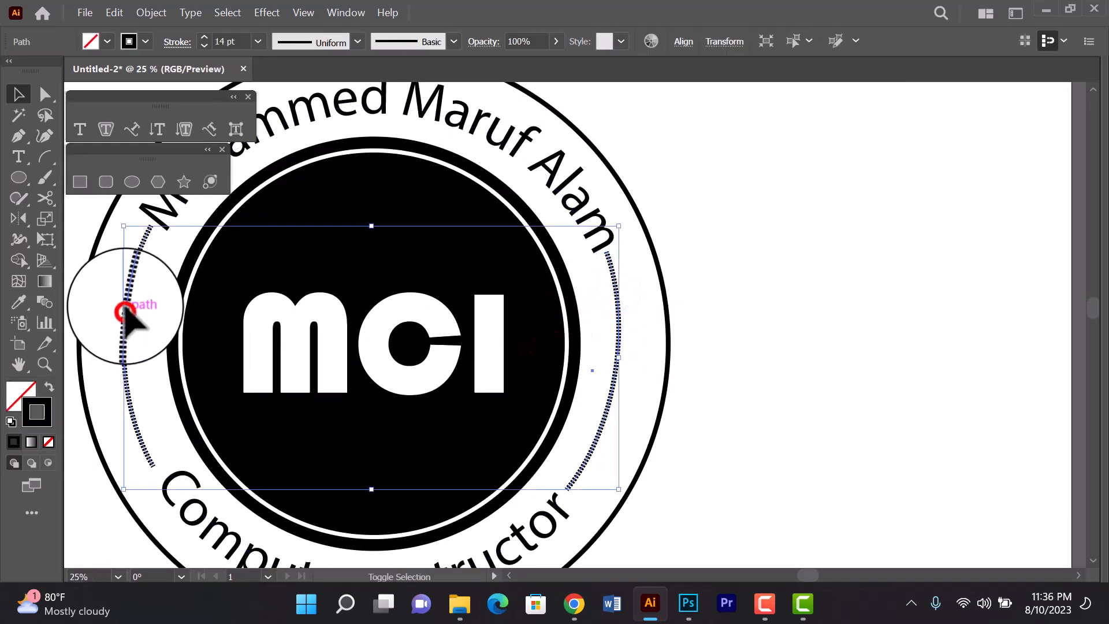
click(556, 42)
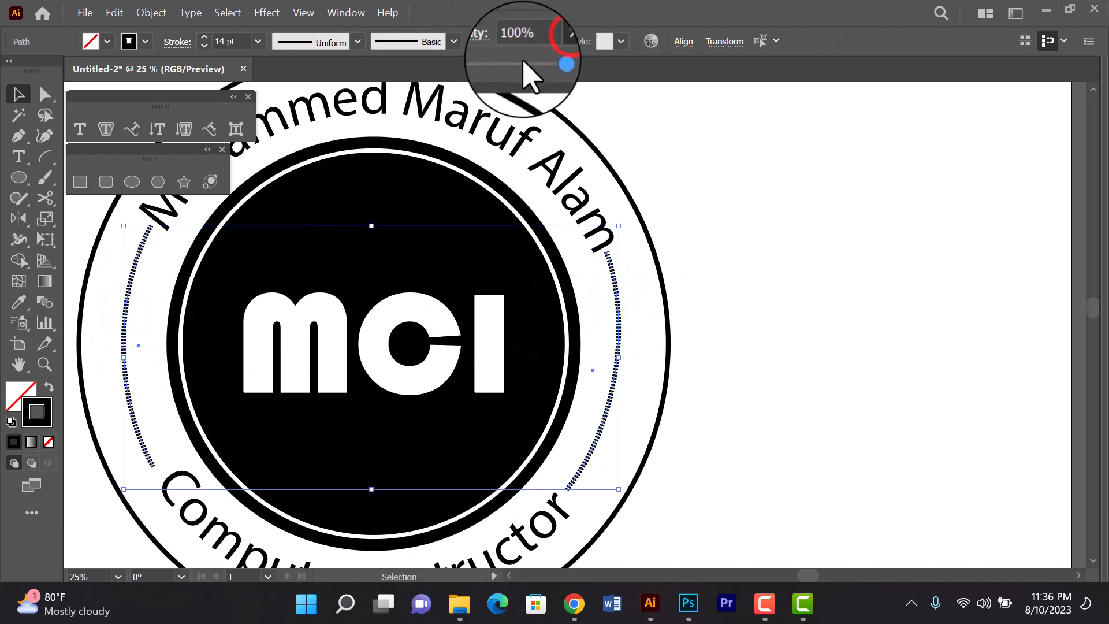
click(521, 61)
click(696, 161)
Reduce the opacity of the stamp's outermost circle outline to 53%.
ctrl+alt+click(464, 350)
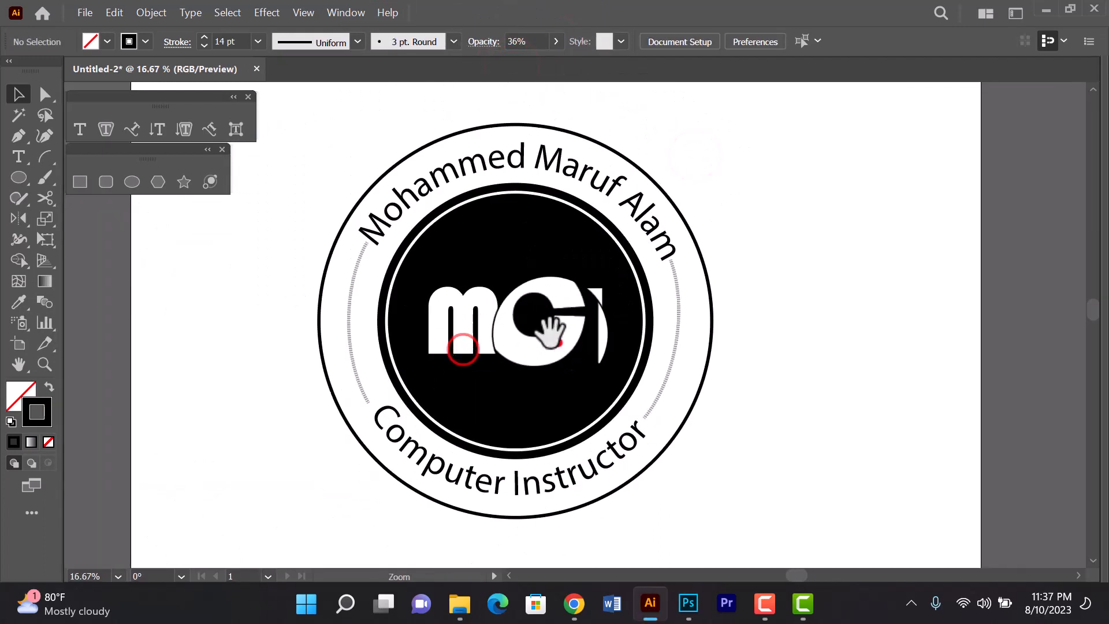
ctrl+alt+click(464, 351)
drag(556, 338, 507, 295)
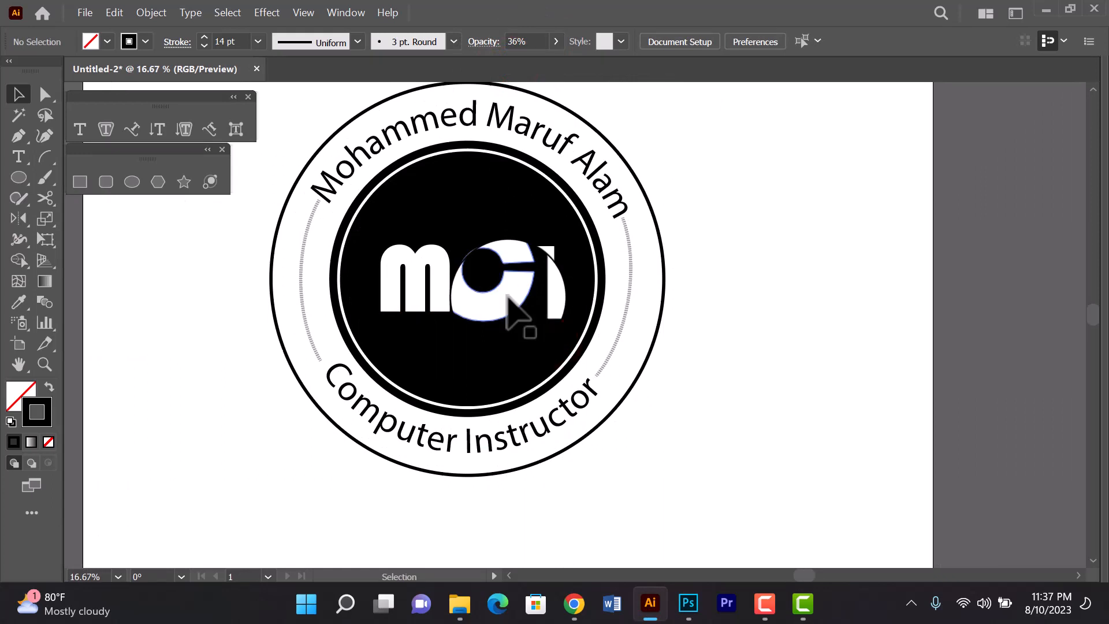
click(348, 133)
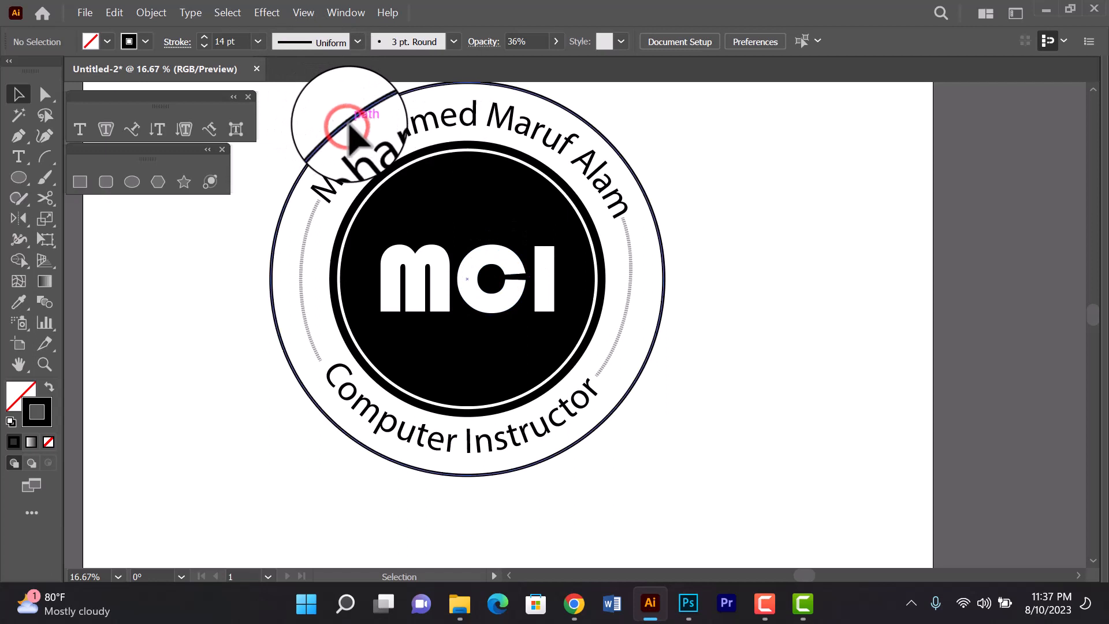
click(556, 41)
drag(546, 64, 526, 63)
click(722, 172)
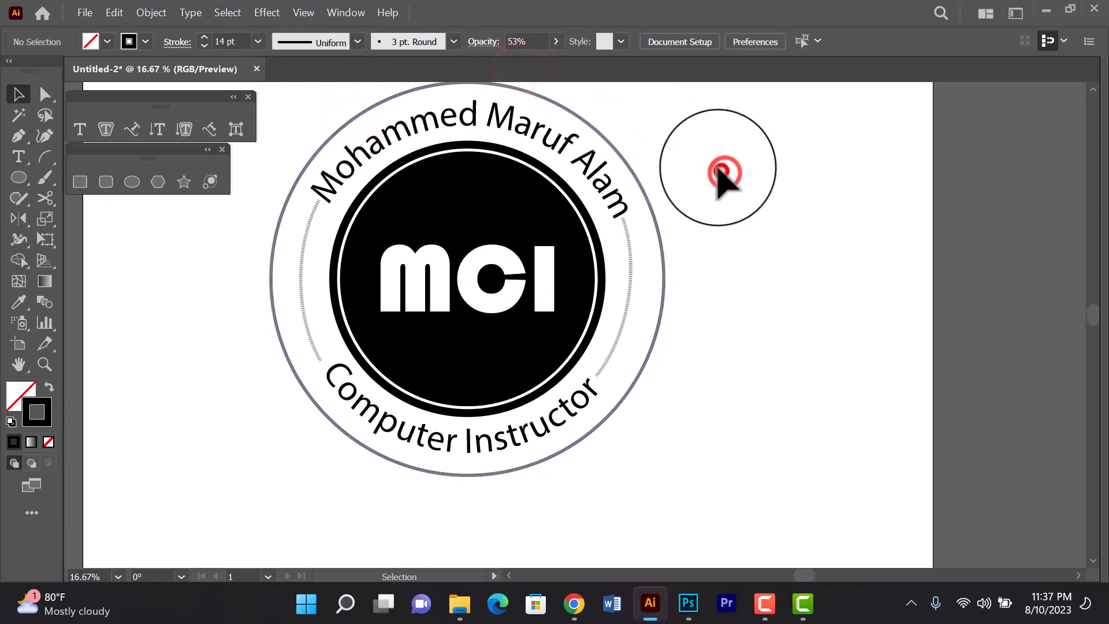
drag(472, 233, 473, 277)
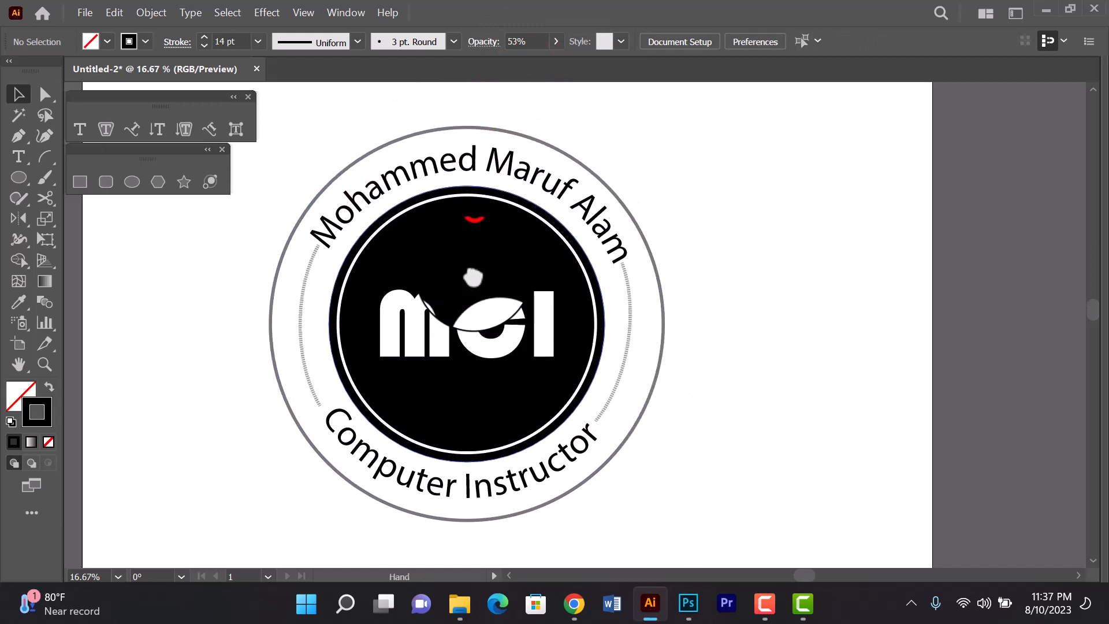